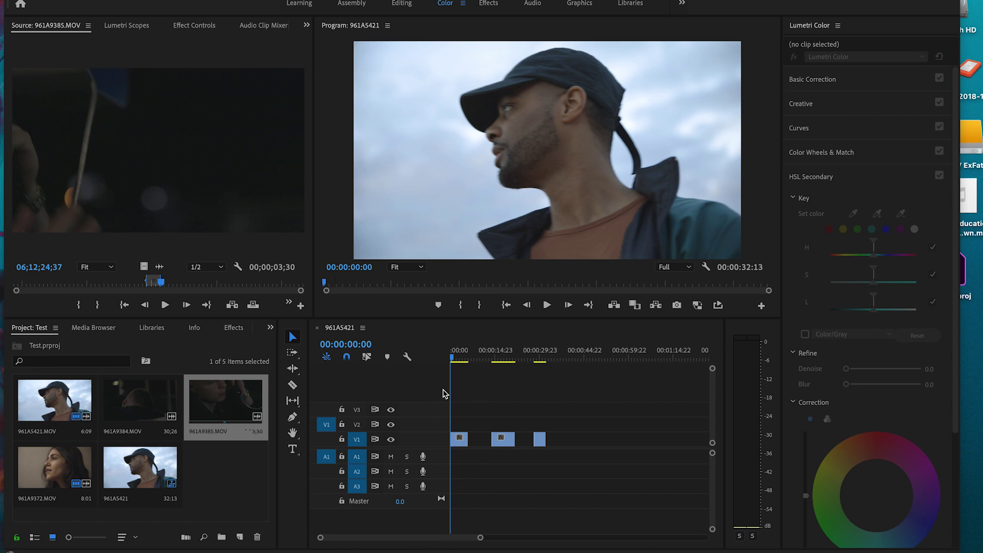
Review the ungraded footage by playing the second clip and moving the playhead through the third clip.
{"action": "left_click_drag", "start_coordinate": [451, 359], "coordinate": [502, 361]}
{"action": "key", "text": "space"}
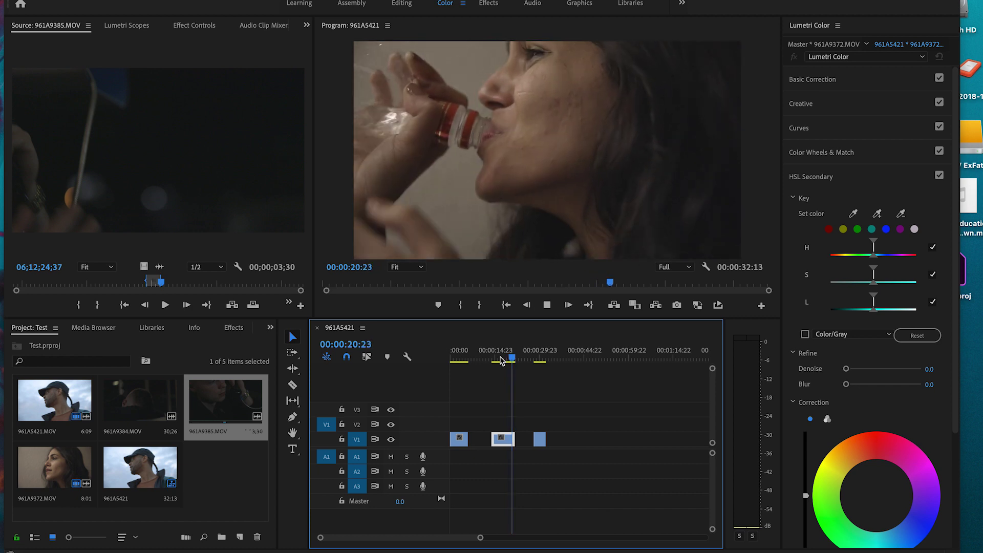
{"action": "key", "text": "space"}
{"action": "left_click", "coordinate": [505, 361]}
{"action": "left_click", "coordinate": [540, 361]}
{"action": "left_click_drag", "start_coordinate": [539, 362], "coordinate": [542, 361]}
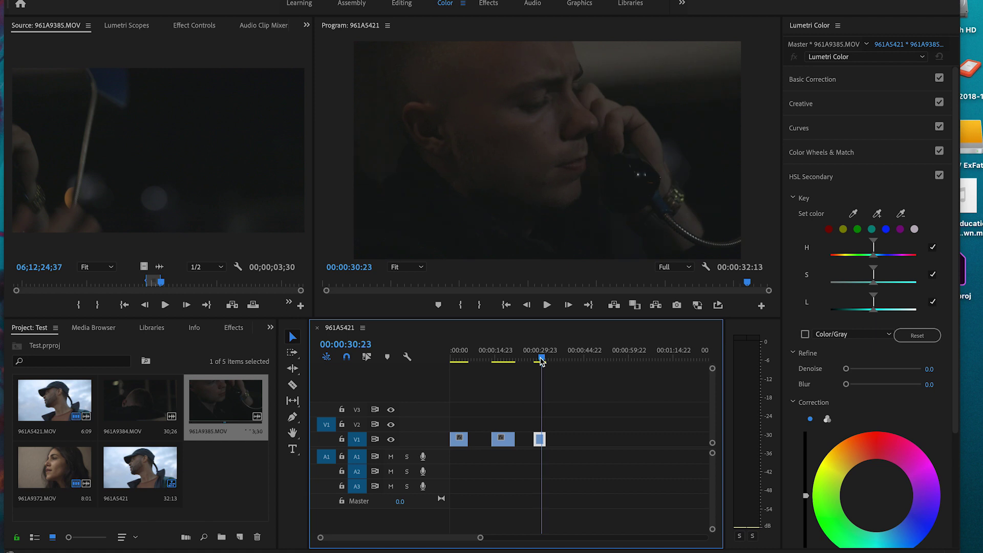
Shape the first clip's RGB curve into a contrast S-curve with lowered shadows, raised highlights and a midtone point.
{"action": "left_click", "coordinate": [454, 359]}
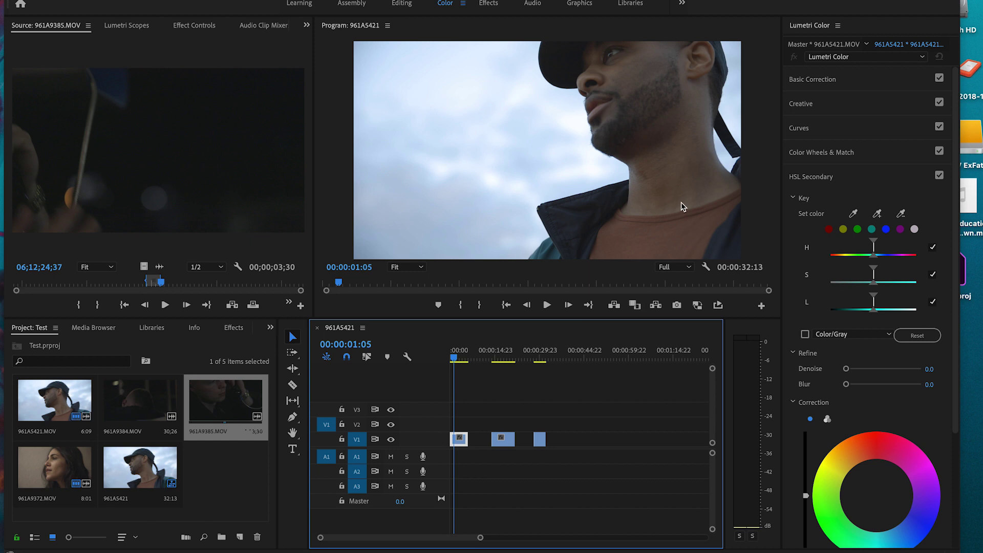
{"action": "left_click", "coordinate": [820, 81]}
{"action": "left_click", "coordinate": [815, 357]}
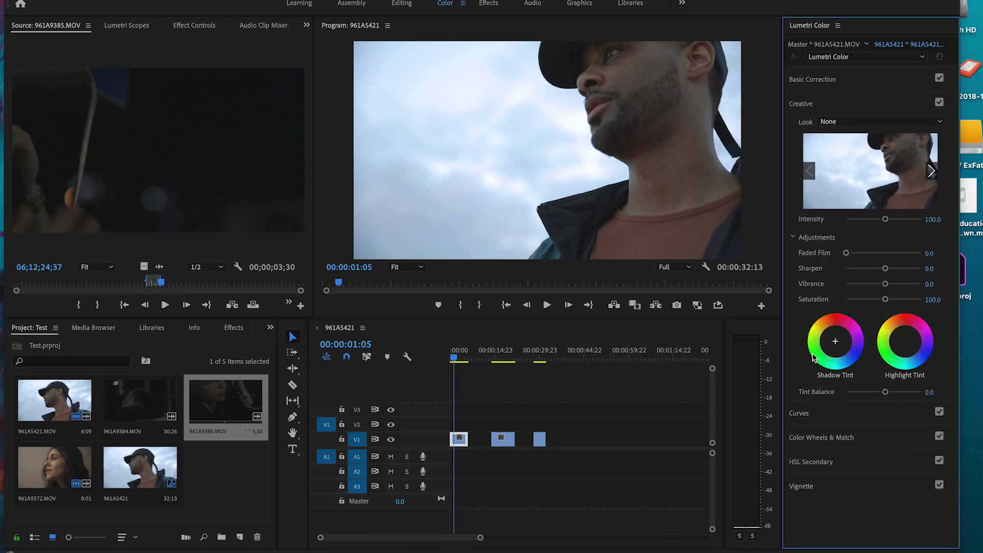
{"action": "left_click", "coordinate": [814, 418]}
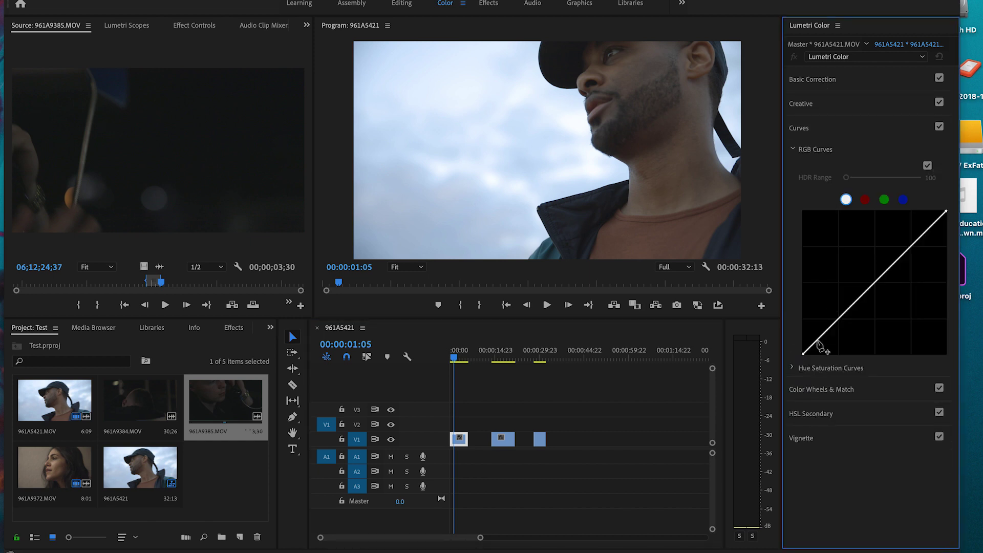
{"action": "left_click_drag", "start_coordinate": [829, 328], "coordinate": [830, 338]}
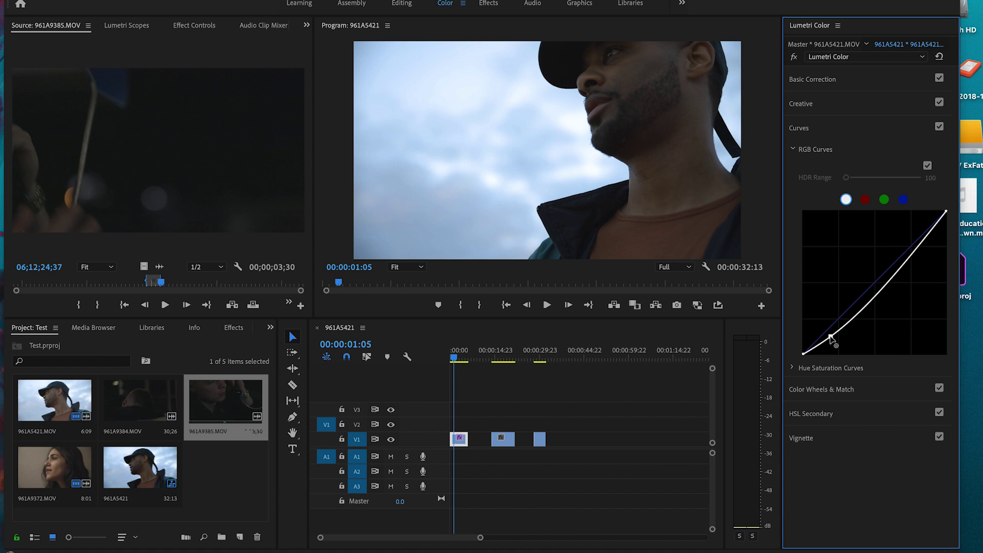
{"action": "left_click_drag", "start_coordinate": [906, 269], "coordinate": [913, 239]}
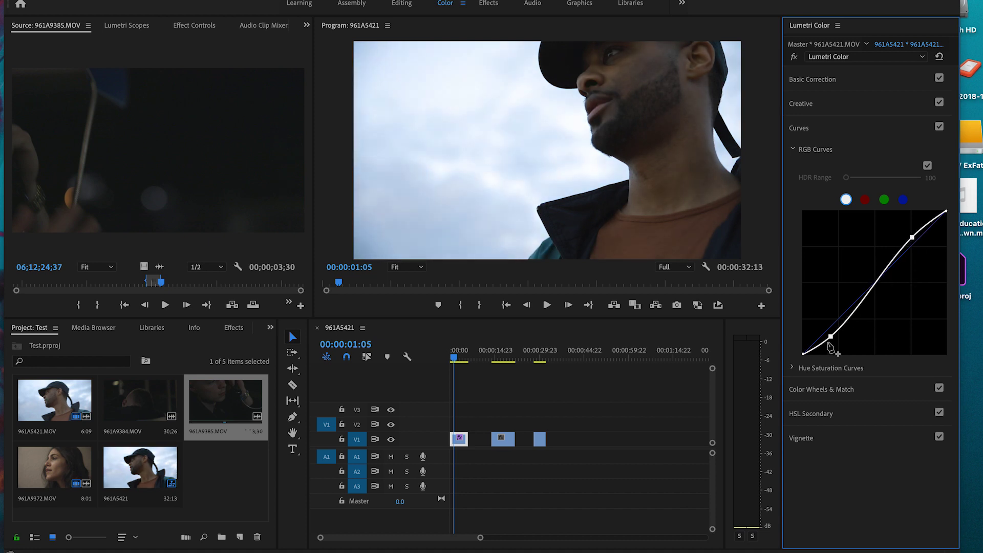
{"action": "left_click_drag", "start_coordinate": [834, 339], "coordinate": [837, 337]}
{"action": "left_click_drag", "start_coordinate": [874, 295], "coordinate": [873, 289]}
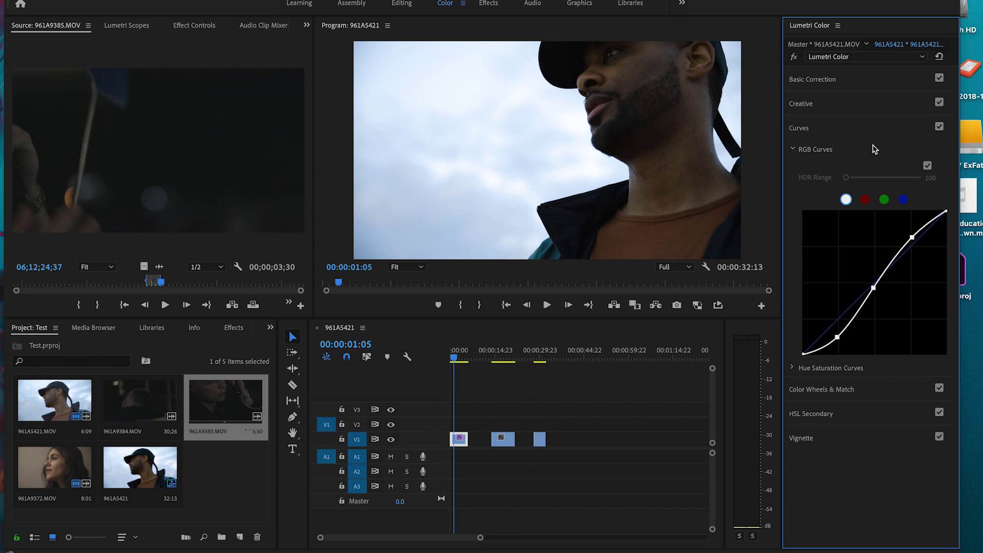
Set the first clip's basic tone to Highlights -10.2, Shadows -10.2, Whites 2.4 and Blacks -11.8.
{"action": "left_click", "coordinate": [844, 82]}
{"action": "mouse_move", "coordinate": [885, 289]}
{"action": "left_mouse_down"}
{"action": "mouse_move", "coordinate": [875, 291]}
{"action": "mouse_move", "coordinate": [880, 243]}
{"action": "mouse_move", "coordinate": [885, 276]}
{"action": "left_mouse_up"}
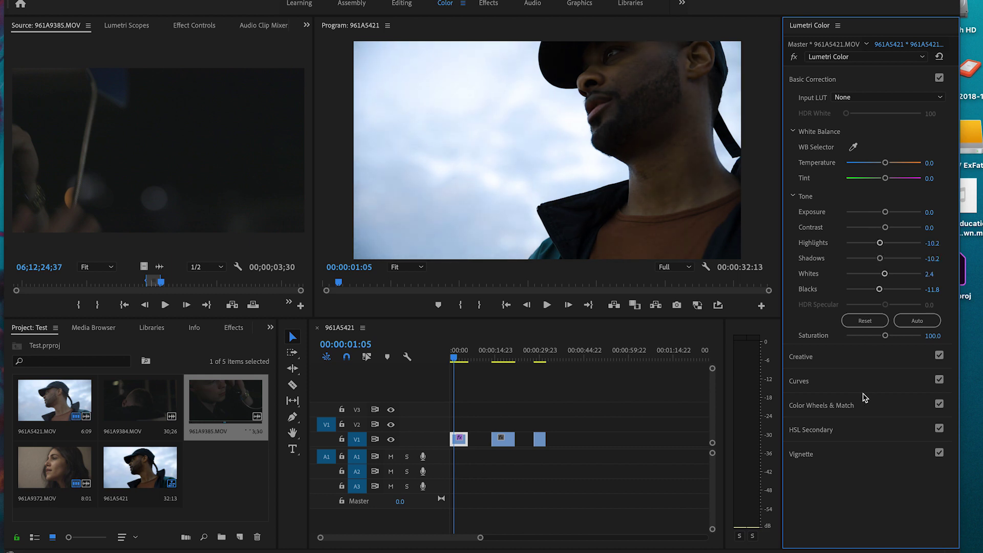
{"action": "left_click", "coordinate": [832, 432]}
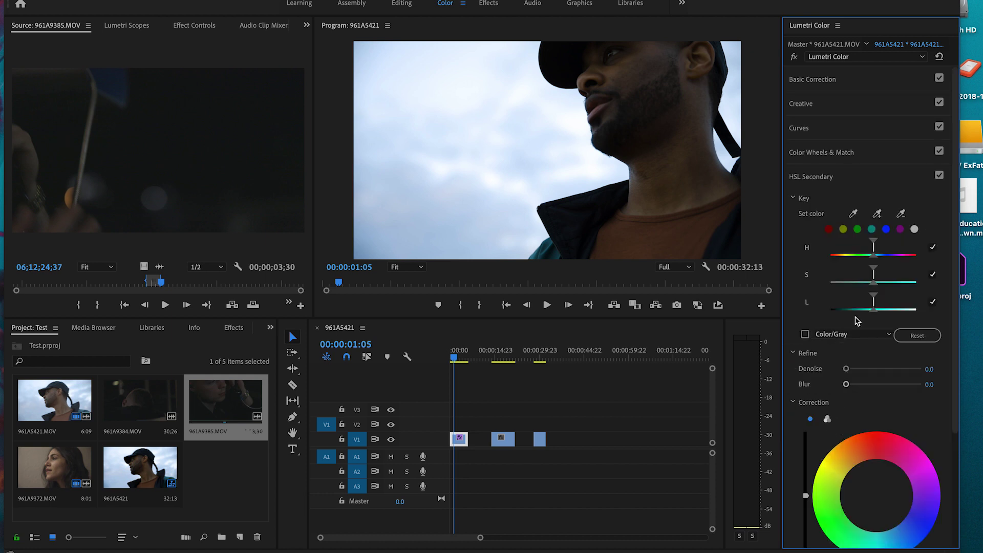
{"action": "scroll", "coordinate": [811, 242], "scroll_direction": "down", "scroll_amount": 2}
Park the playhead at 00:00:03:14 on the first clip and show the Lumetri Scopes to check the RGB waveform and YUV vectorscope.
{"action": "left_click_drag", "start_coordinate": [454, 361], "coordinate": [458, 362]}
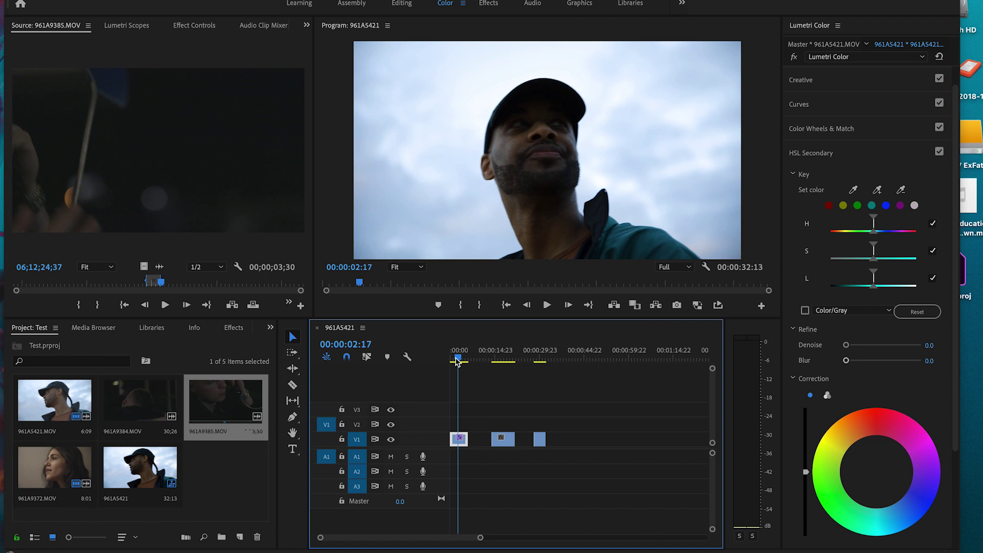
{"action": "key", "text": "space"}
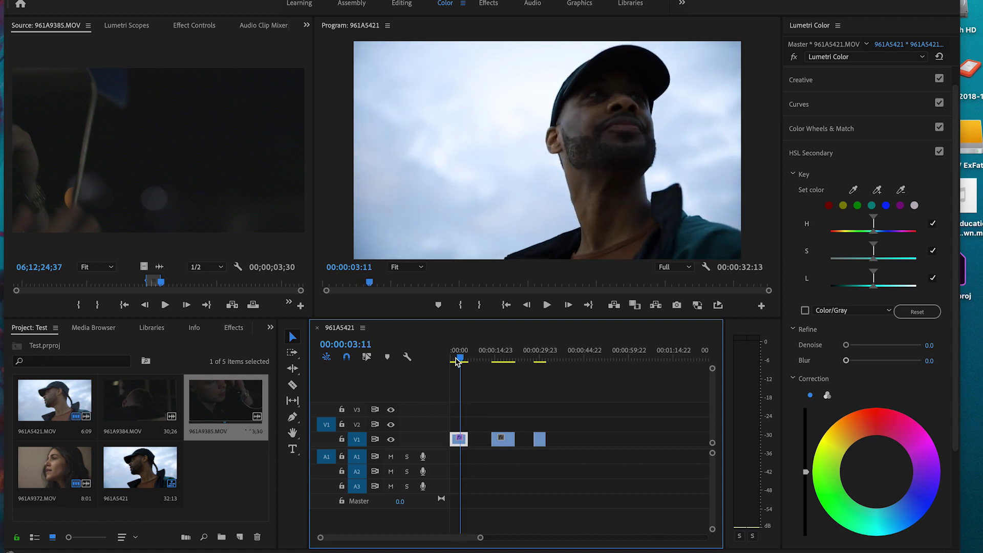
{"action": "key", "text": "Left"}
{"action": "key", "text": "Left"}
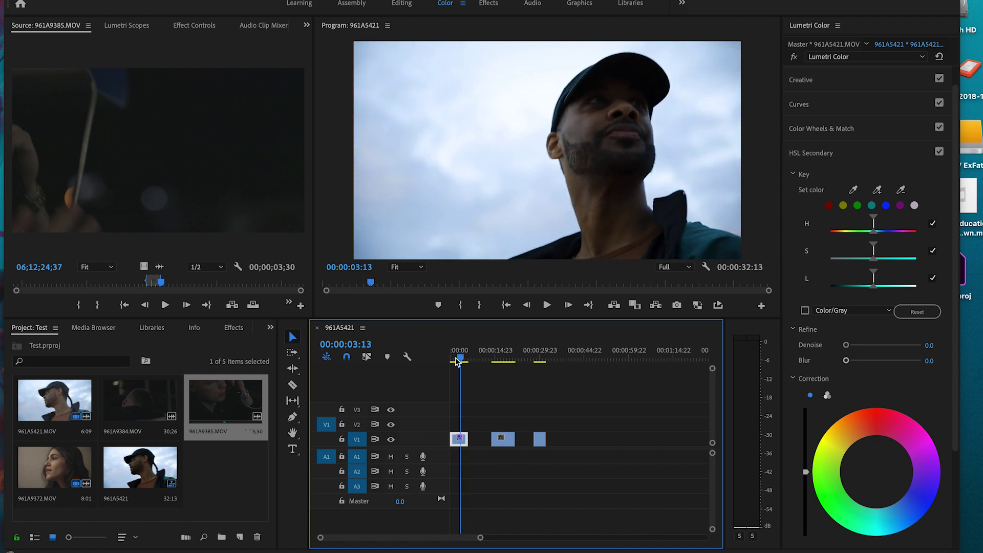
{"action": "left_click", "coordinate": [127, 25]}
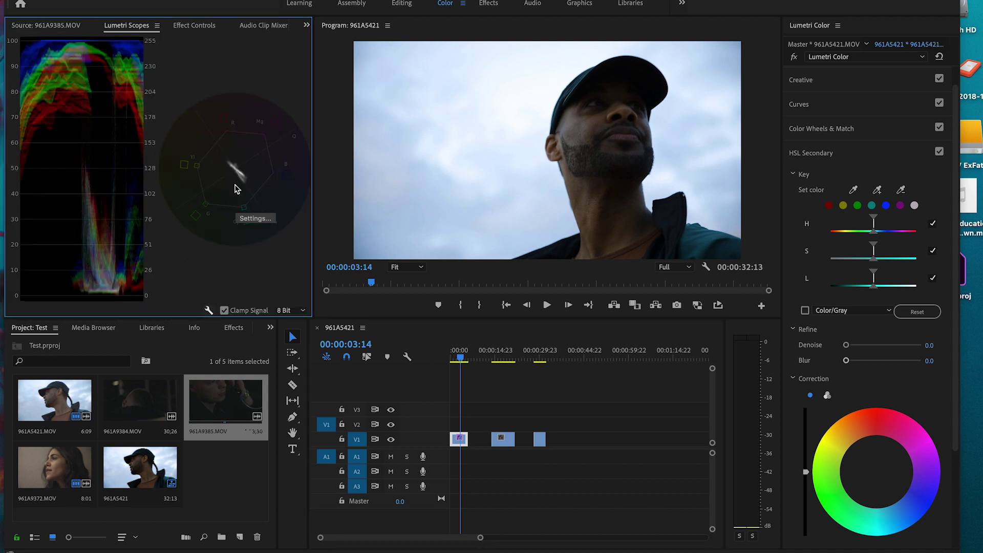
{"action": "left_click", "coordinate": [208, 311]}
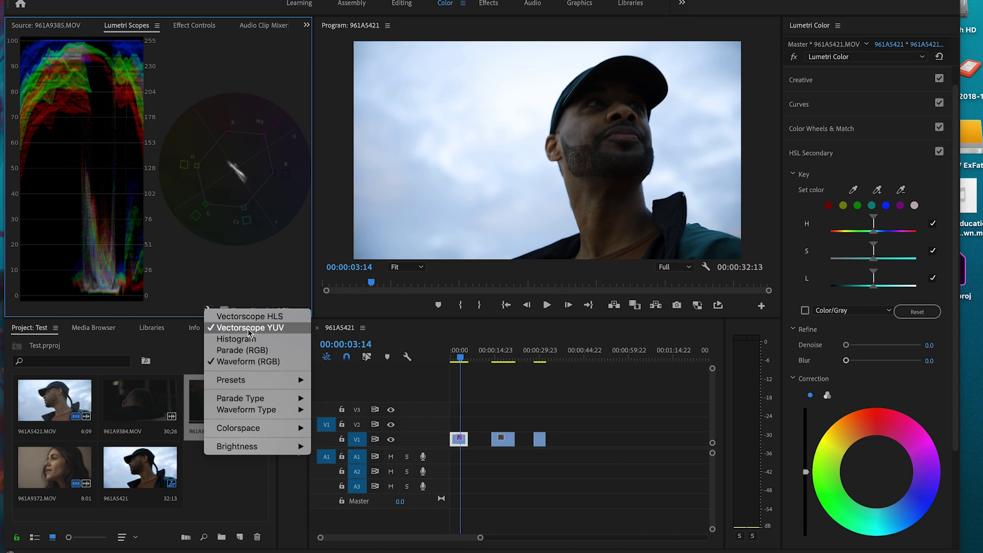
{"action": "left_click", "coordinate": [233, 258]}
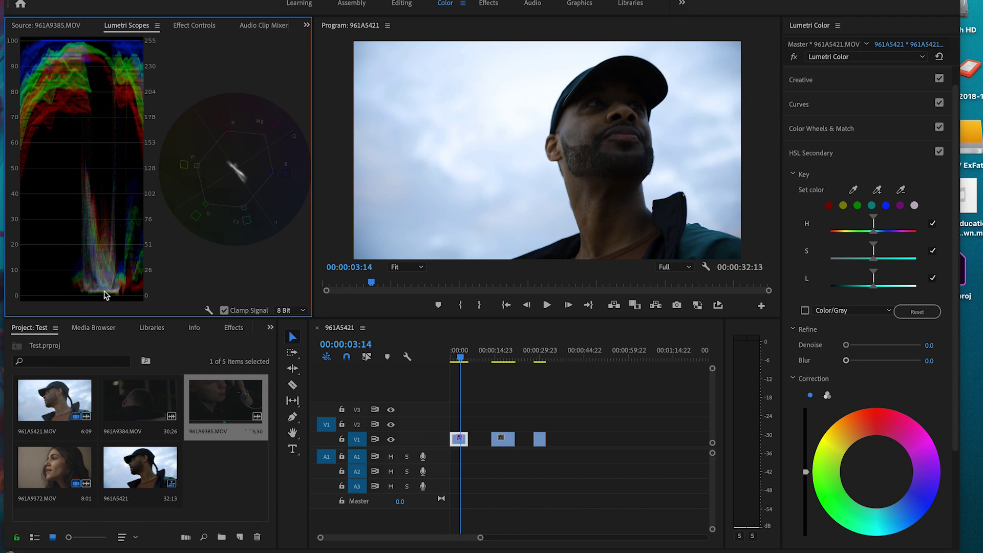
Lift the first clip's Shadows to 15 in the basic correction.
{"action": "left_click", "coordinate": [821, 95]}
{"action": "left_click", "coordinate": [823, 81]}
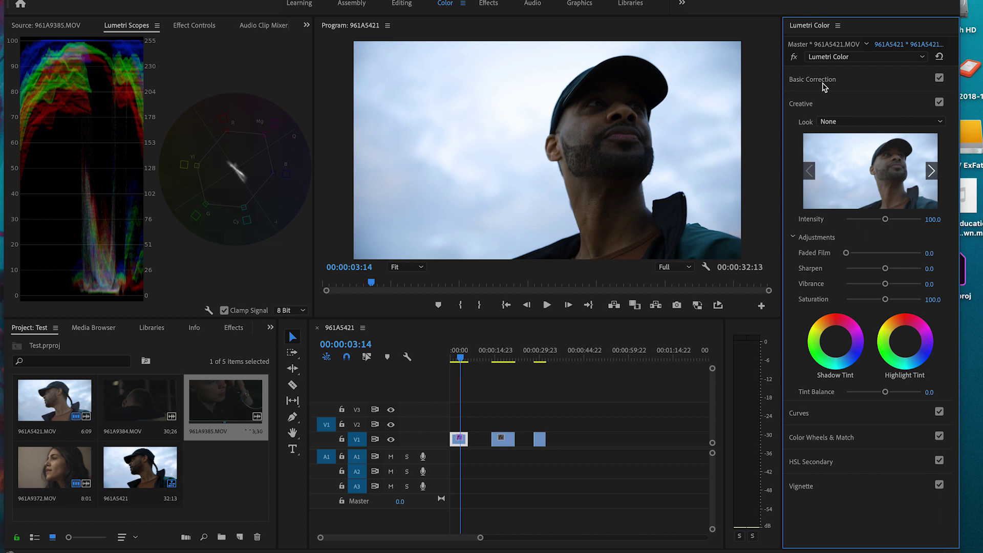
{"action": "left_click", "coordinate": [845, 81]}
{"action": "left_click", "coordinate": [932, 259]}
{"action": "type", "text": "0"}
{"action": "key", "text": "Return"}
{"action": "left_click_drag", "start_coordinate": [886, 258], "coordinate": [892, 262]}
{"action": "left_click", "coordinate": [931, 259]}
{"action": "type", "text": "15"}
{"action": "key", "text": "Return"}
Sample the skin tone on the man's neck as the HSL Secondary key colour.
{"action": "left_click", "coordinate": [813, 430]}
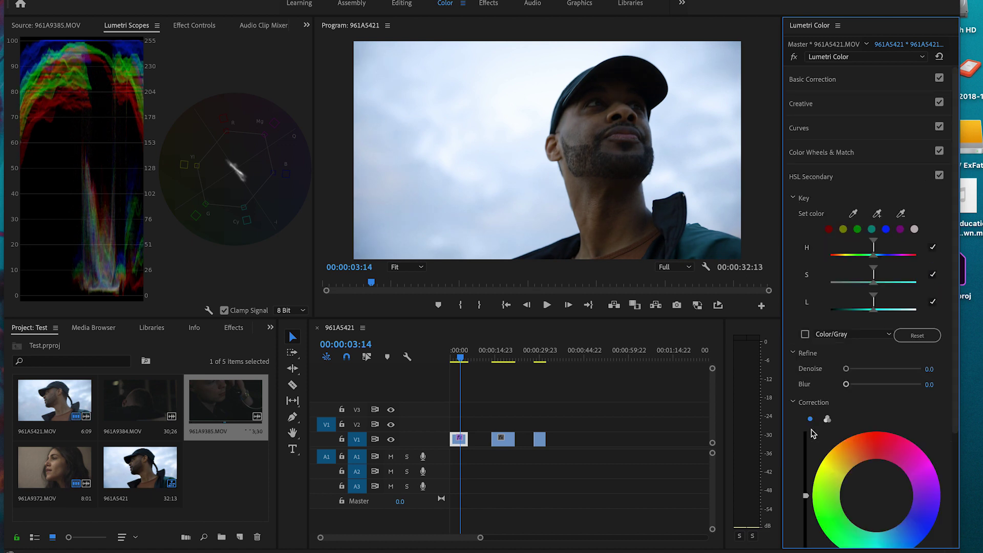
{"action": "scroll", "coordinate": [822, 259], "scroll_direction": "down", "scroll_amount": 3}
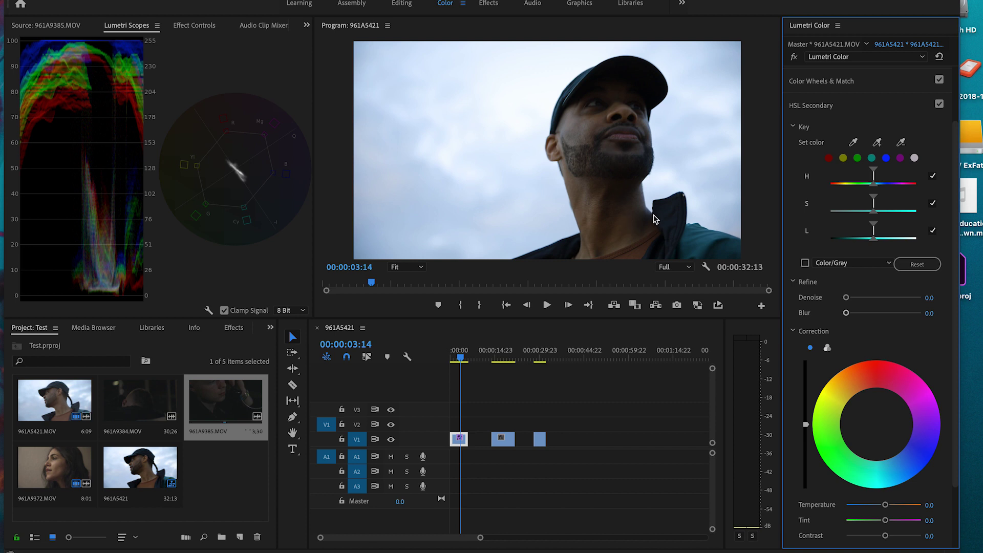
{"action": "left_click", "coordinate": [854, 144]}
{"action": "left_click", "coordinate": [601, 208]}
{"action": "mouse_move", "coordinate": [604, 206]}
{"action": "left_mouse_down"}
{"action": "mouse_move", "coordinate": [615, 205]}
{"action": "mouse_move", "coordinate": [593, 255]}
{"action": "mouse_move", "coordinate": [571, 159]}
{"action": "mouse_move", "coordinate": [600, 117]}
{"action": "mouse_move", "coordinate": [573, 114]}
{"action": "mouse_move", "coordinate": [565, 248]}
{"action": "mouse_move", "coordinate": [589, 206]}
{"action": "mouse_move", "coordinate": [614, 219]}
{"action": "mouse_move", "coordinate": [610, 227]}
{"action": "left_mouse_up"}
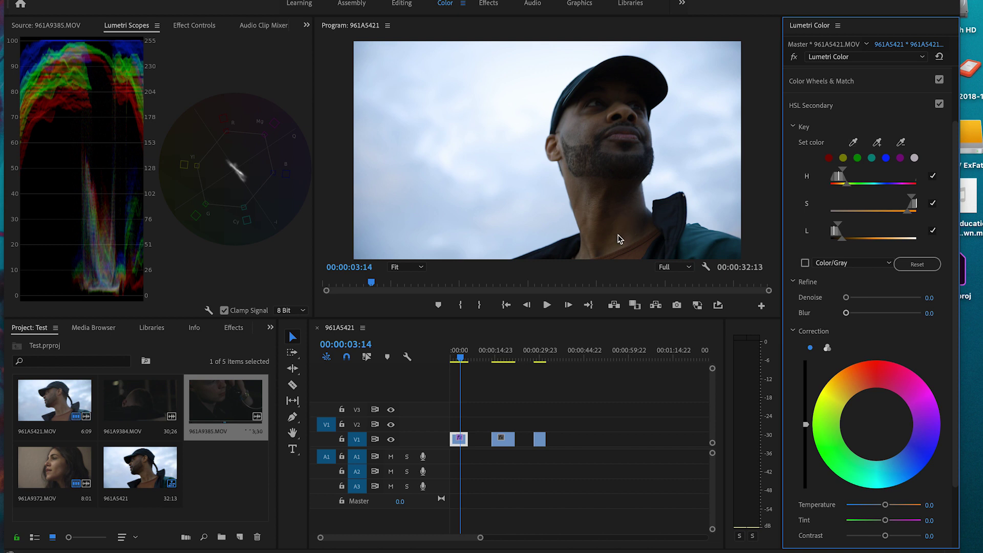
Display the Color/Gray mask and widen the key's saturation, luminance and hue ranges to cover more skin.
{"action": "left_click", "coordinate": [806, 263]}
{"action": "left_click_drag", "start_coordinate": [911, 203], "coordinate": [881, 202]}
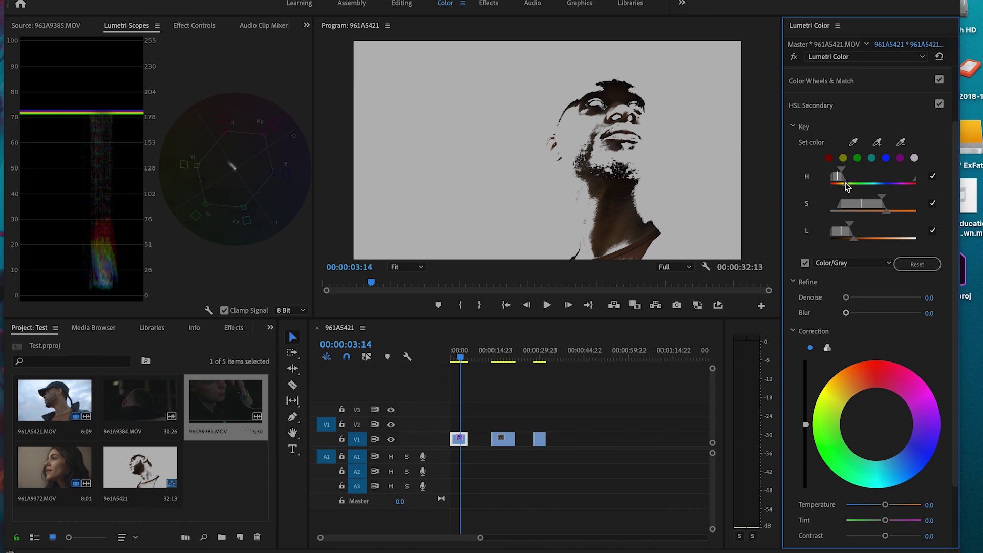
{"action": "mouse_move", "coordinate": [843, 171]}
{"action": "left_mouse_down"}
{"action": "mouse_move", "coordinate": [856, 172]}
{"action": "mouse_move", "coordinate": [844, 171]}
{"action": "left_mouse_up"}
Refine the skin key with Denoise 4.7 and Blur 2.4, and turn off the mask preview.
{"action": "left_click_drag", "start_coordinate": [847, 297], "coordinate": [851, 300]}
{"action": "left_click", "coordinate": [805, 262]}
{"action": "left_click_drag", "start_coordinate": [846, 313], "coordinate": [852, 315]}
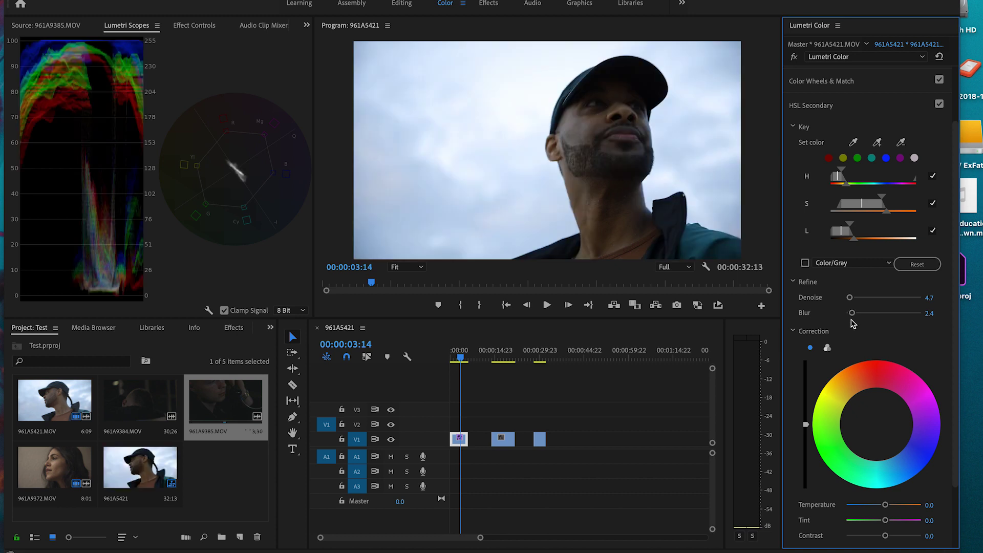
Switch the skin correction to three-way colour wheels in a wider Lumetri Color panel and slightly shift the midtones, shadows and highlights.
{"action": "left_click", "coordinate": [827, 348]}
{"action": "scroll", "coordinate": [825, 348], "scroll_direction": "down", "scroll_amount": 3}
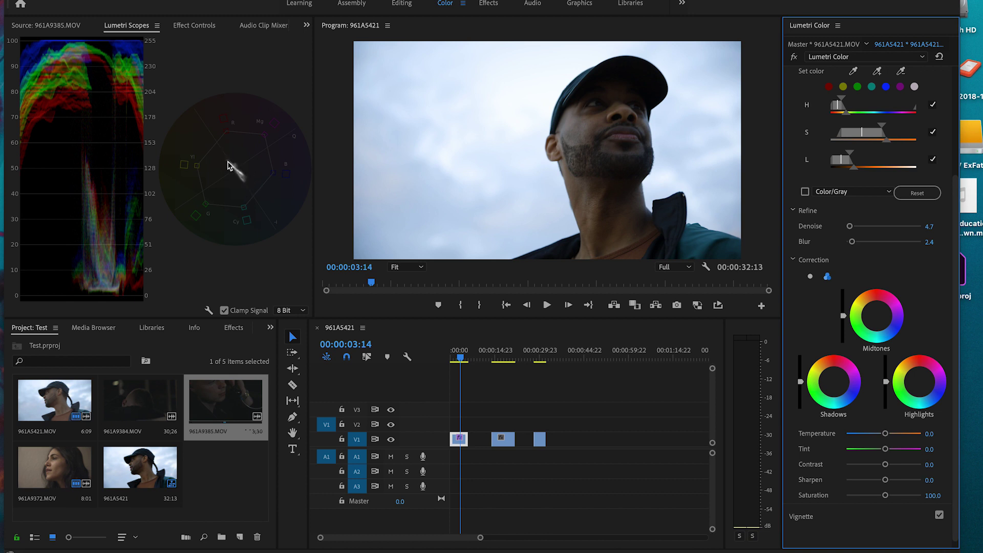
{"action": "scroll", "coordinate": [811, 312], "scroll_direction": "down", "scroll_amount": 1}
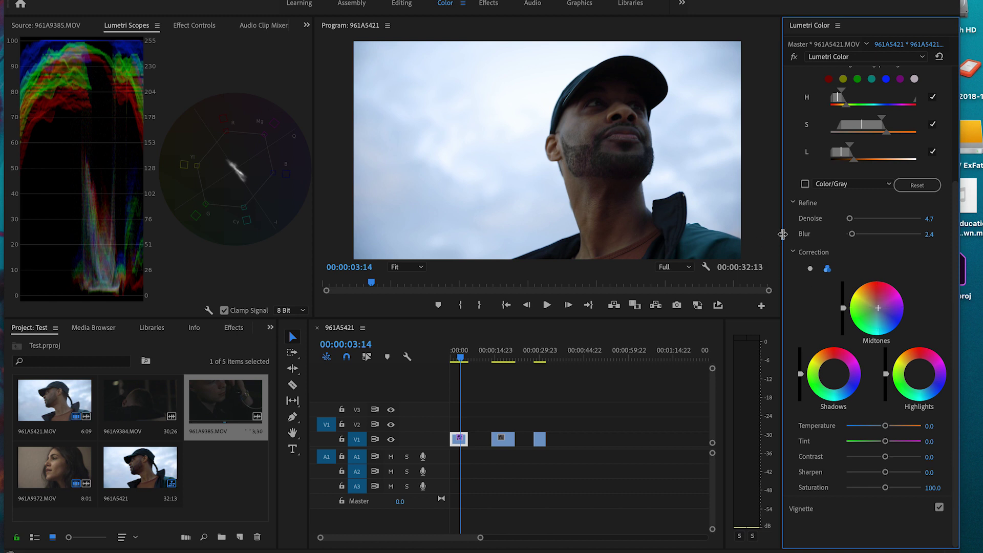
{"action": "left_click_drag", "start_coordinate": [783, 235], "coordinate": [736, 235]}
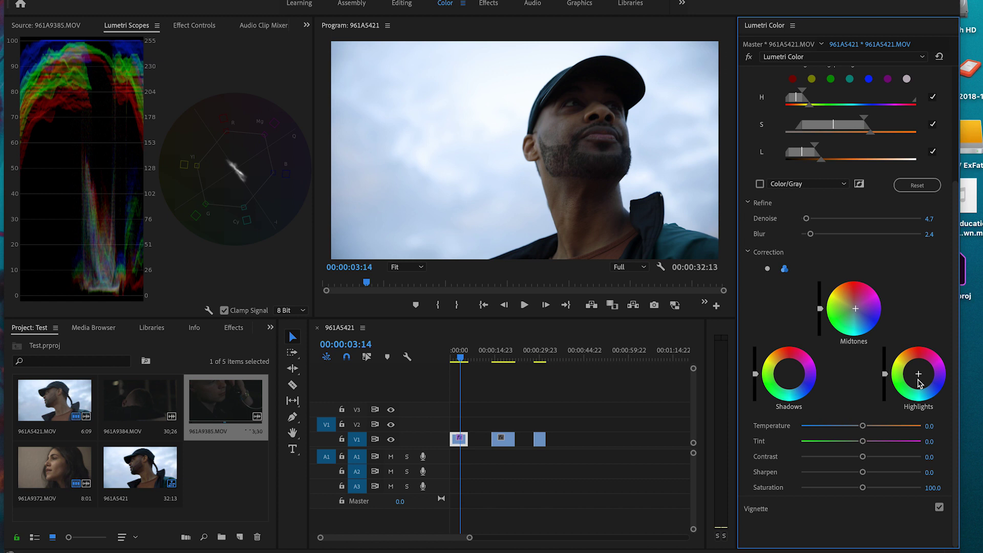
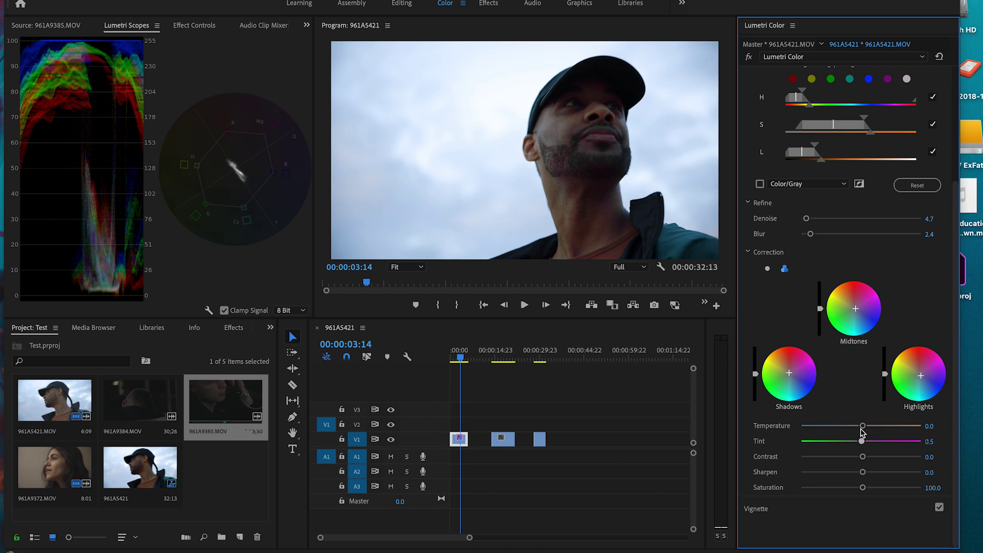
Set the skin correction's Tint to 0 and nudge its Temperature slightly cooler.
{"action": "left_click", "coordinate": [929, 441]}
{"action": "type", "text": "0"}
{"action": "key", "text": "Return"}
{"action": "mouse_move", "coordinate": [864, 427]}
{"action": "left_mouse_down"}
{"action": "mouse_move", "coordinate": [824, 422]}
{"action": "mouse_move", "coordinate": [914, 431]}
{"action": "mouse_move", "coordinate": [859, 432]}
{"action": "left_mouse_up"}
Compare the skin correction before and after by toggling HSL Secondary off and on, leaving it enabled.
{"action": "scroll", "coordinate": [925, 231], "scroll_direction": "up", "scroll_amount": 3}
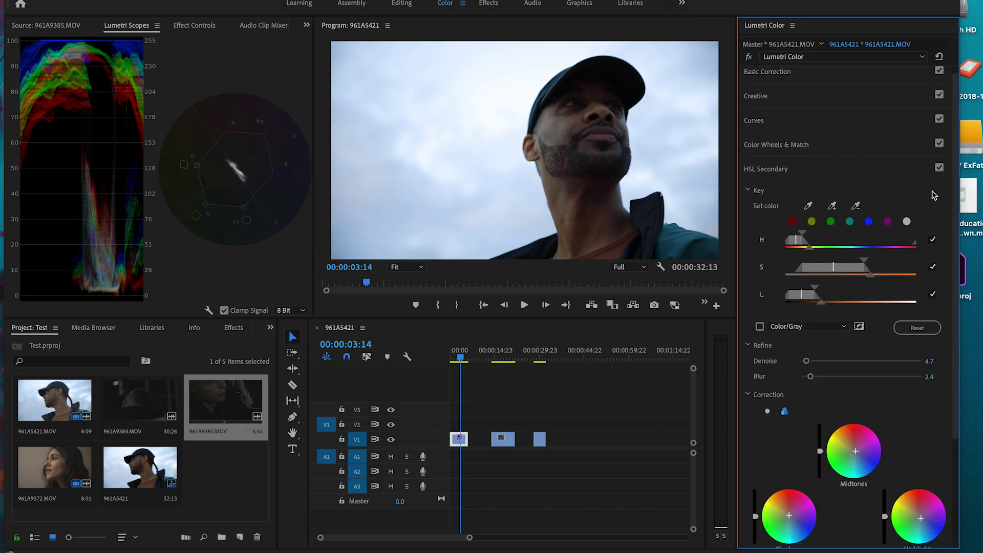
{"action": "left_click", "coordinate": [939, 168]}
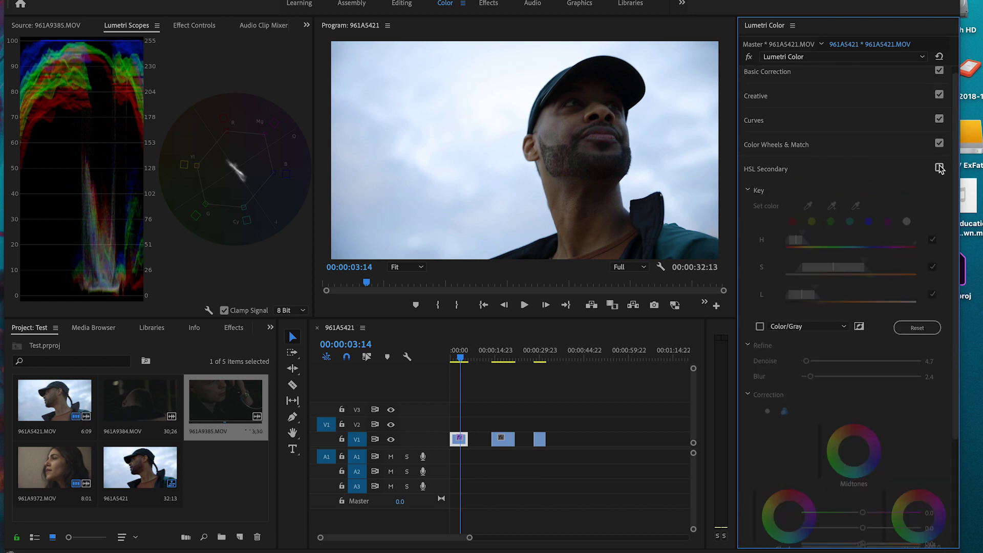
{"action": "left_click", "coordinate": [939, 168]}
{"action": "left_click", "coordinate": [940, 168]}
{"action": "left_click", "coordinate": [939, 168]}
Set the first clip's basic correction to Saturation 120.2, Shadows 9.4 and Contrast 19.2.
{"action": "left_click", "coordinate": [835, 76]}
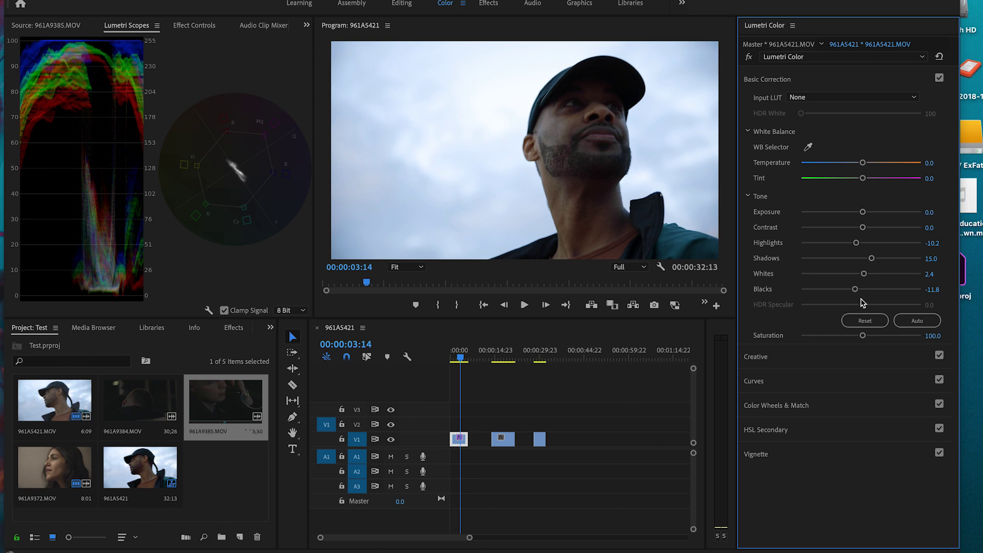
{"action": "left_click_drag", "start_coordinate": [865, 339], "coordinate": [875, 340]}
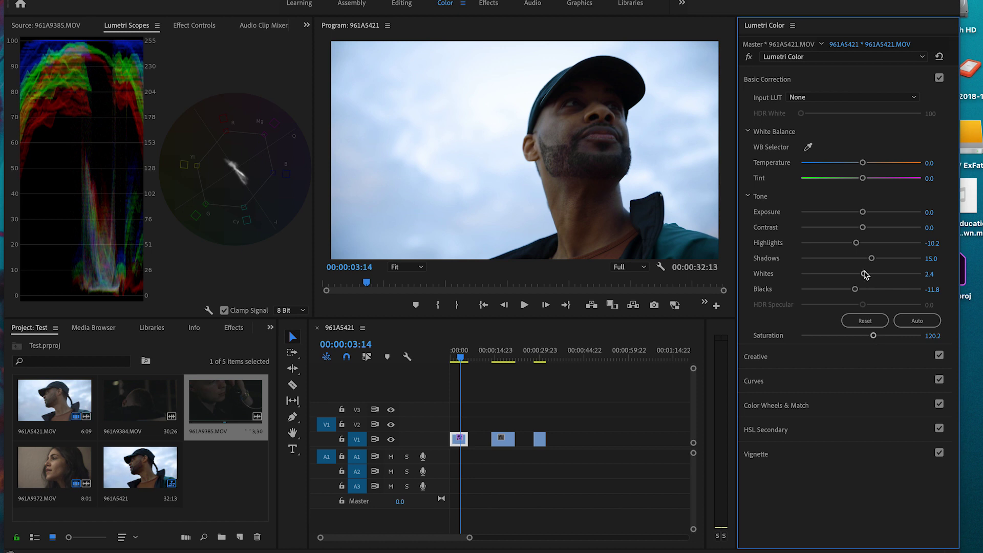
{"action": "left_click_drag", "start_coordinate": [872, 262], "coordinate": [867, 260]}
{"action": "left_click_drag", "start_coordinate": [863, 228], "coordinate": [874, 232]}
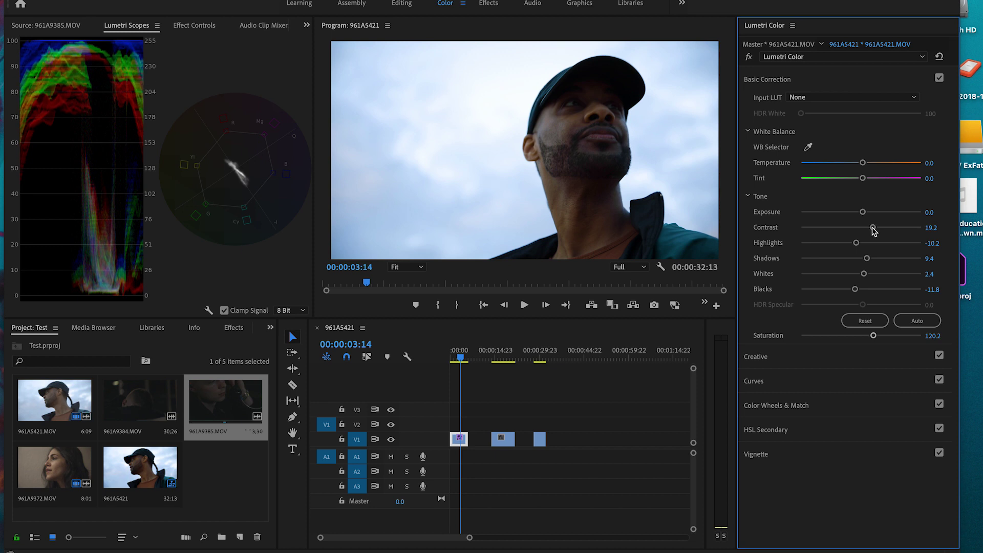
Create a 1920 x 1080 adjustment layer at 23.976 fps with square pixels in the project.
{"action": "left_click", "coordinate": [224, 513]}
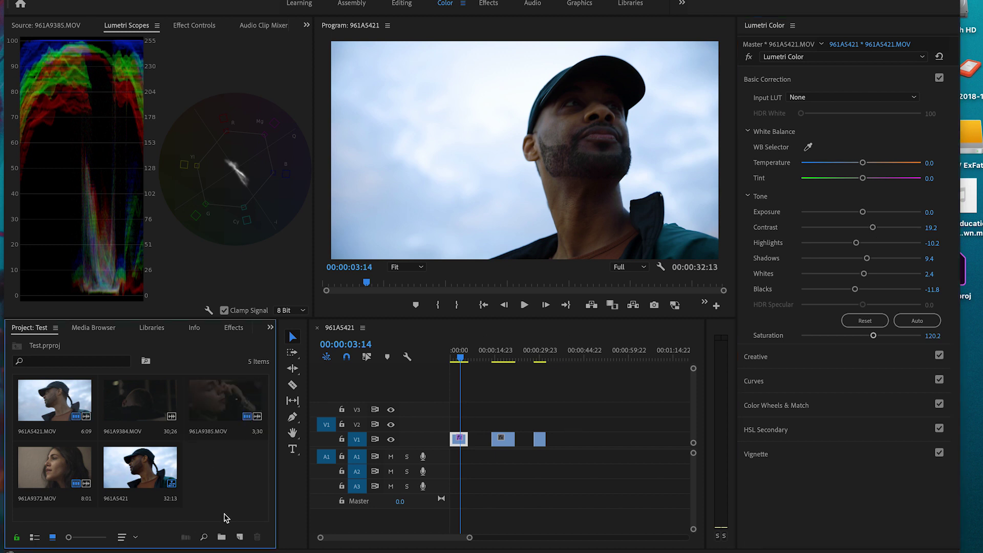
{"action": "left_click", "coordinate": [240, 537]}
{"action": "left_click", "coordinate": [268, 437]}
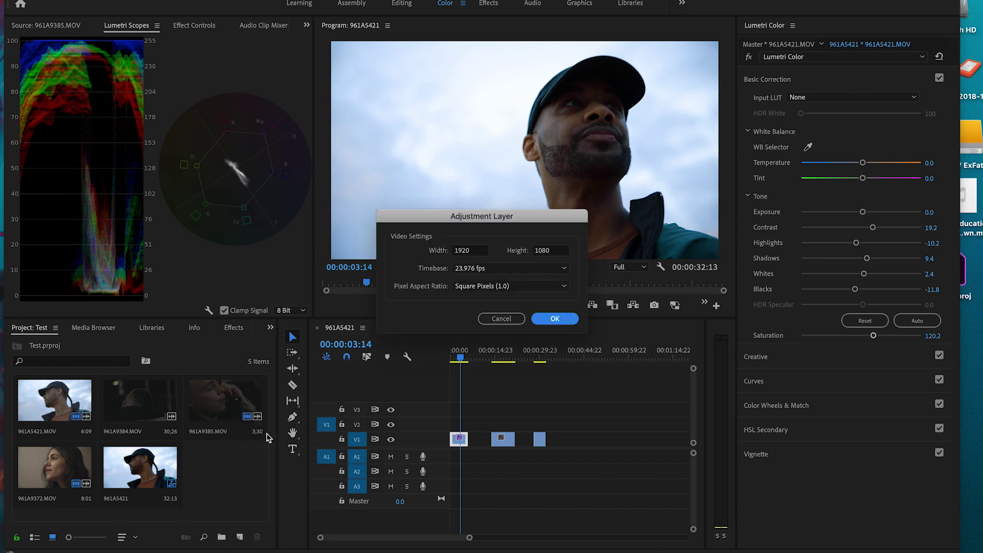
{"action": "left_click", "coordinate": [554, 319]}
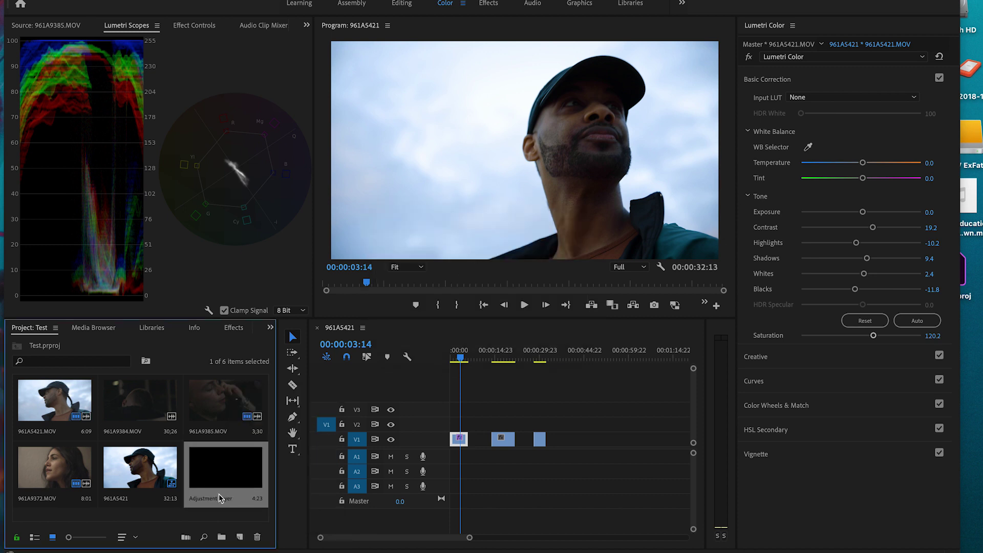
Rename the adjustment layer to LUT and place it on track V2 above the first clip.
{"action": "left_click", "coordinate": [220, 498]}
{"action": "type", "text": "LUT"}
{"action": "key", "text": "Return"}
{"action": "left_click_drag", "start_coordinate": [228, 471], "coordinate": [467, 425]}
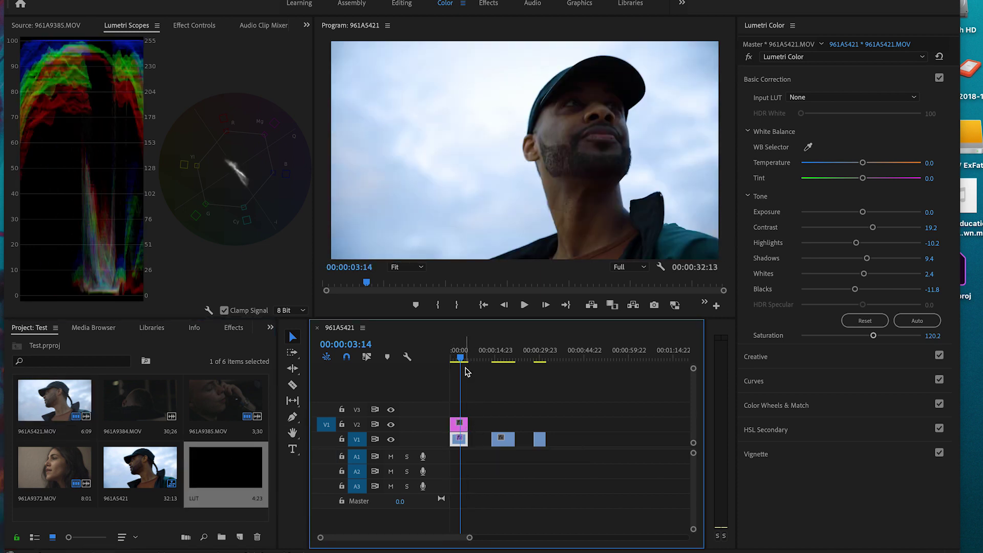
Apply the C-8010-STD creative look to the LUT adjustment layer above the first clip.
{"action": "left_click", "coordinate": [460, 358]}
{"action": "left_click", "coordinate": [459, 424]}
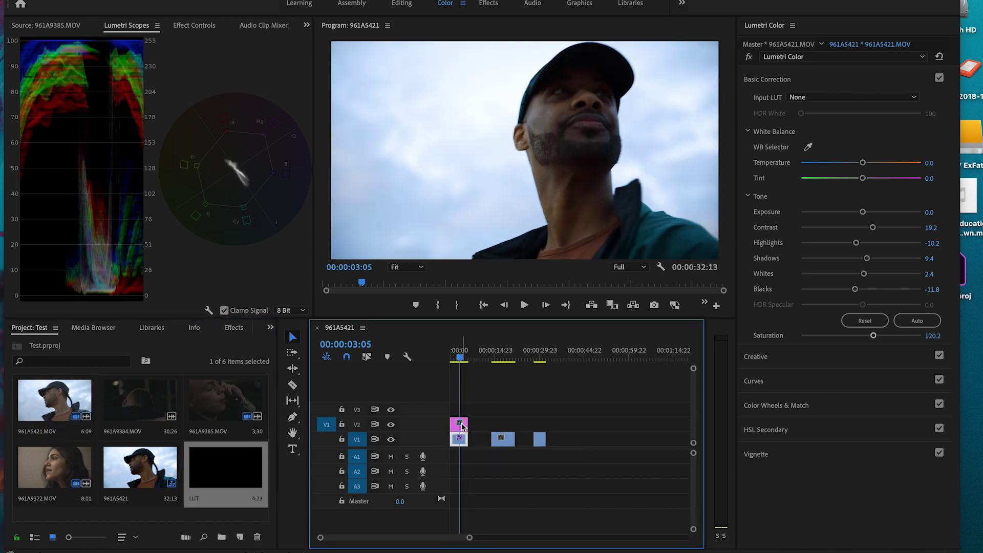
{"action": "left_click", "coordinate": [812, 365]}
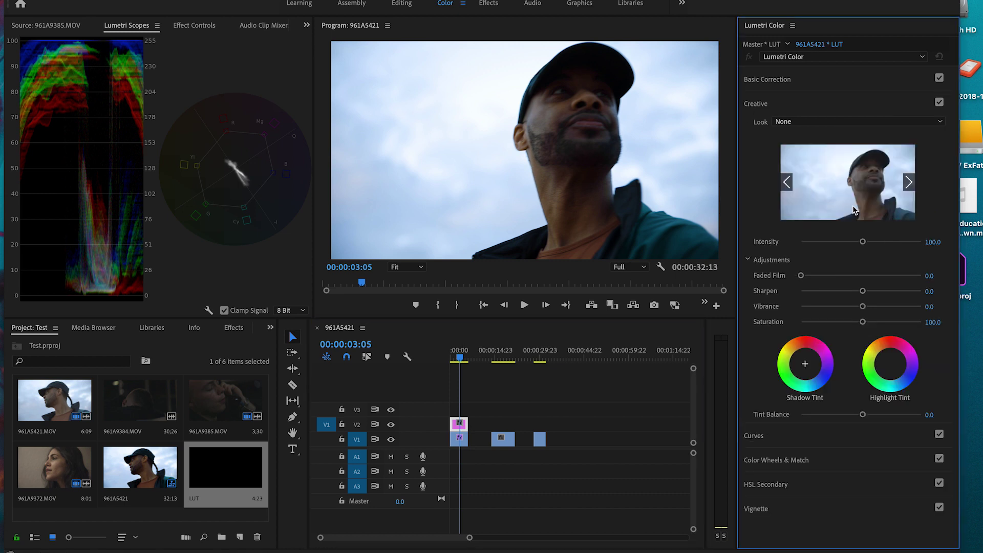
{"action": "left_click", "coordinate": [838, 123]}
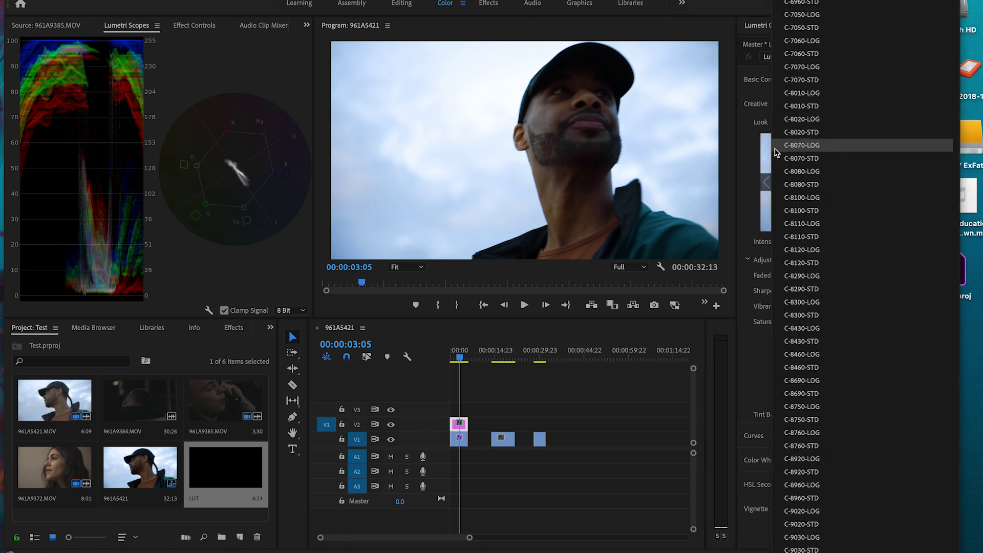
{"action": "left_click", "coordinate": [818, 107]}
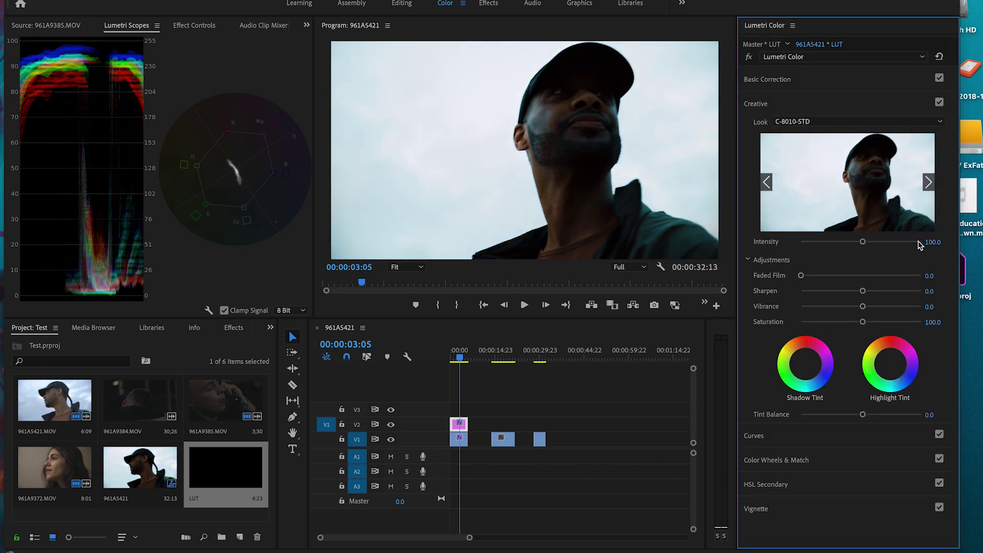
Reduce the intensity of the adjustment layer's look to 35.
{"action": "left_click", "coordinate": [864, 243]}
{"action": "left_click_drag", "start_coordinate": [862, 243], "coordinate": [822, 244]}
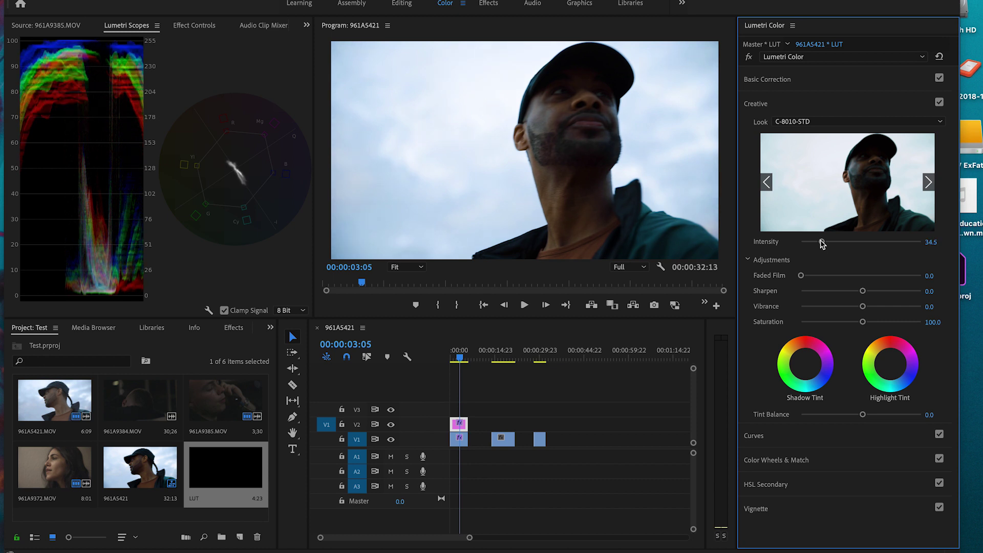
{"action": "left_click", "coordinate": [931, 243]}
{"action": "type", "text": "35"}
{"action": "key", "text": "Return"}
Refine the first clip's master RGB curve by repositioning its shadow, midtone and highlight points into a gentle S-curve.
{"action": "left_click", "coordinate": [776, 436]}
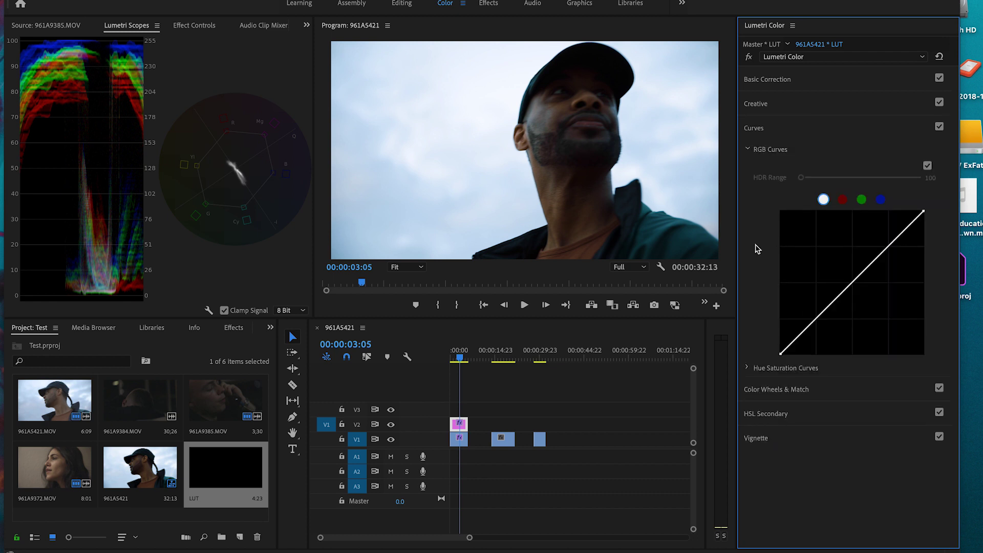
{"action": "left_click", "coordinate": [459, 443]}
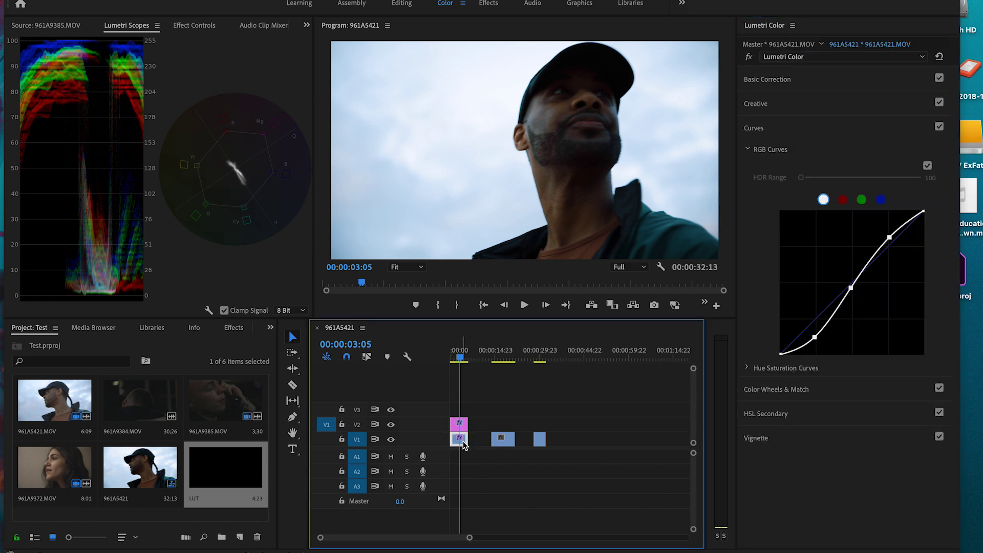
{"action": "left_click_drag", "start_coordinate": [816, 336], "coordinate": [814, 335]}
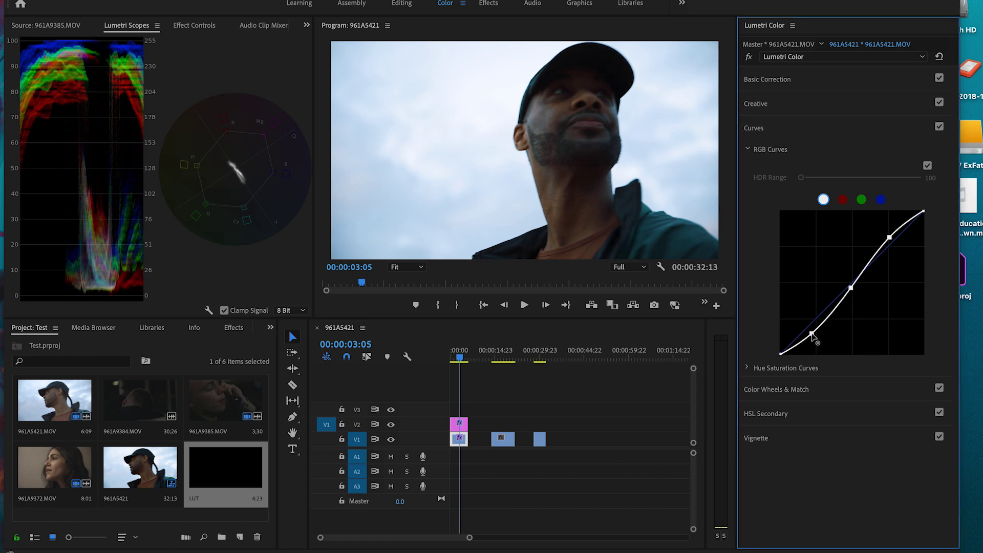
{"action": "left_click_drag", "start_coordinate": [890, 239], "coordinate": [896, 241]}
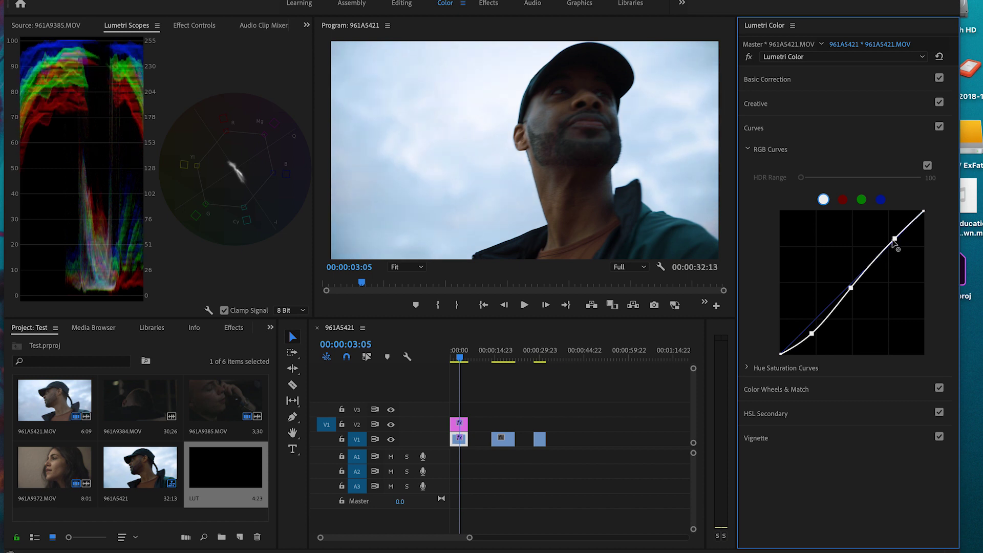
{"action": "left_click_drag", "start_coordinate": [851, 288], "coordinate": [848, 285]}
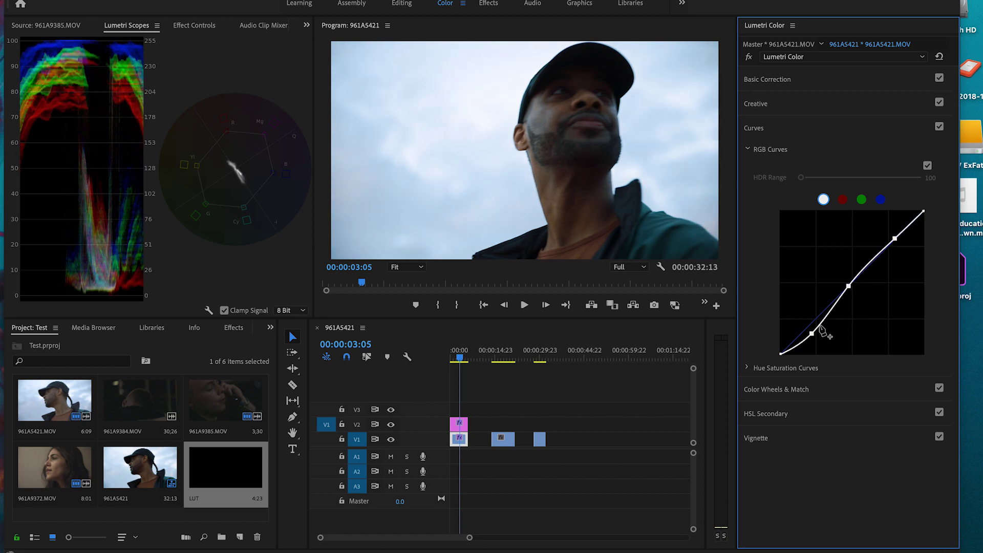
{"action": "left_click_drag", "start_coordinate": [811, 334], "coordinate": [816, 333]}
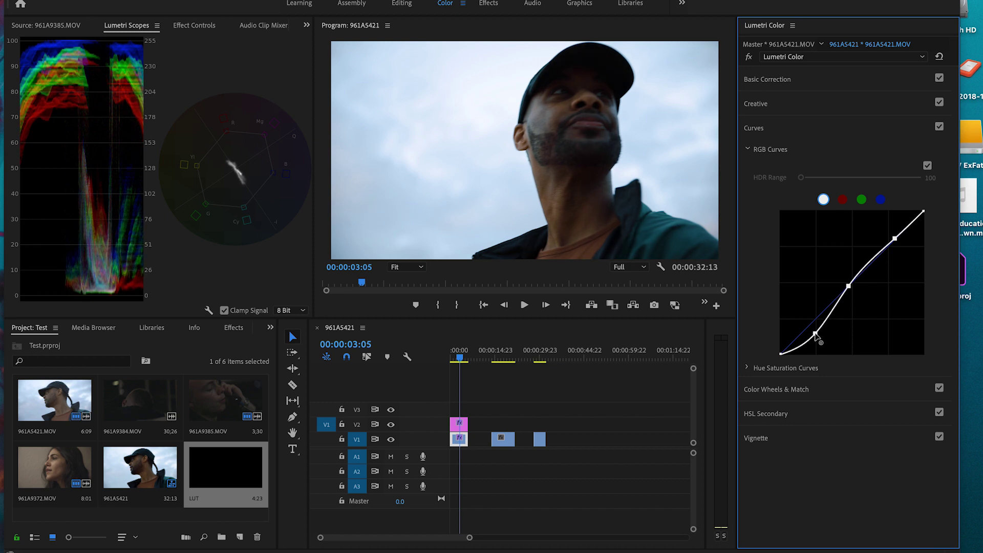
Play back the first clip and compare the grade with the LUT track V2 hidden and shown, leaving it visible.
{"action": "left_click", "coordinate": [457, 358]}
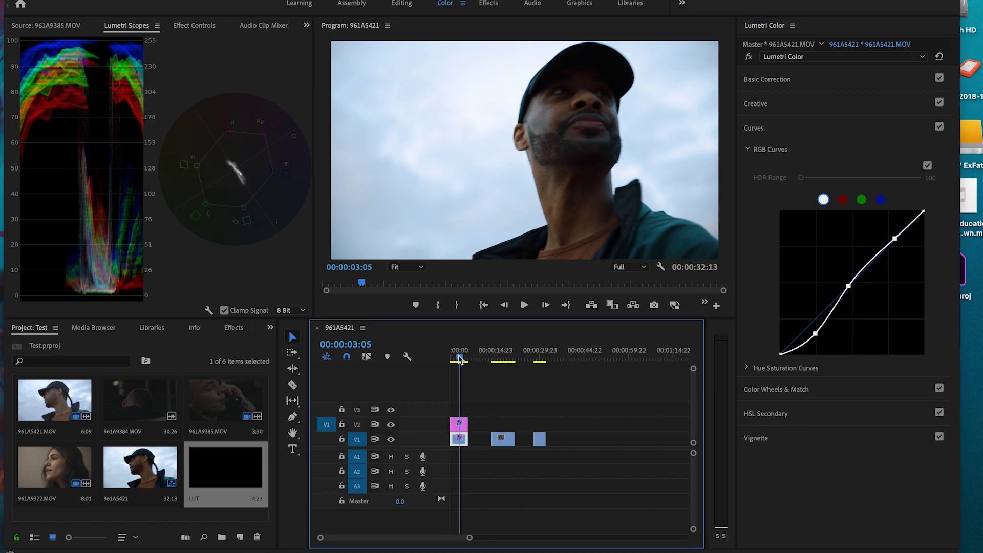
{"action": "left_click", "coordinate": [454, 359]}
{"action": "key", "text": "space"}
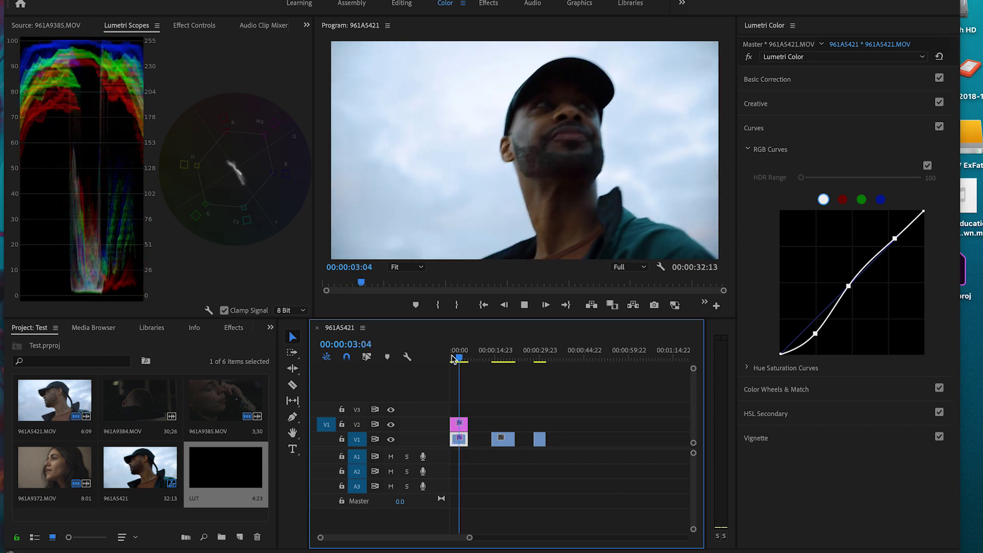
{"action": "key", "text": "space"}
{"action": "left_click", "coordinate": [390, 424]}
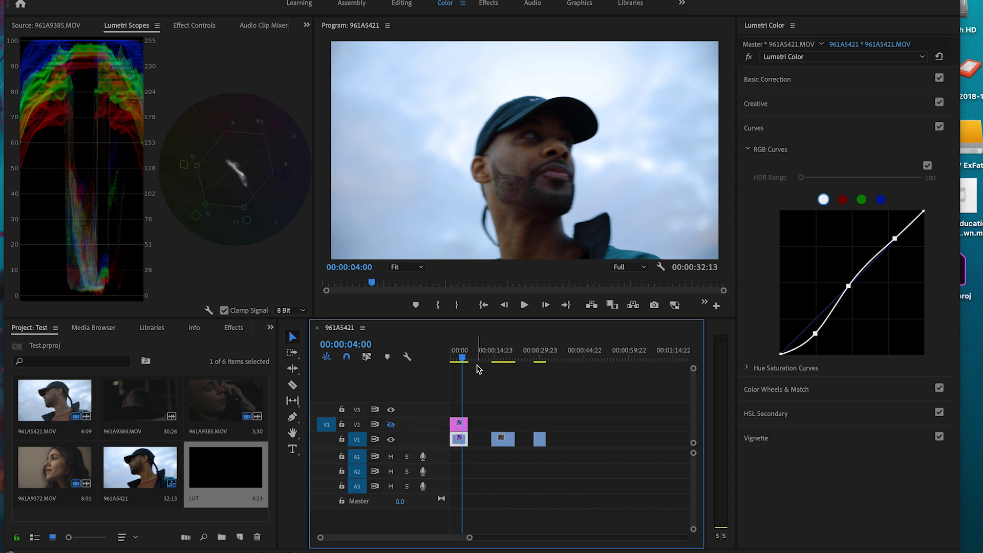
{"action": "left_click_drag", "start_coordinate": [454, 359], "coordinate": [458, 359]}
{"action": "left_click", "coordinate": [391, 424]}
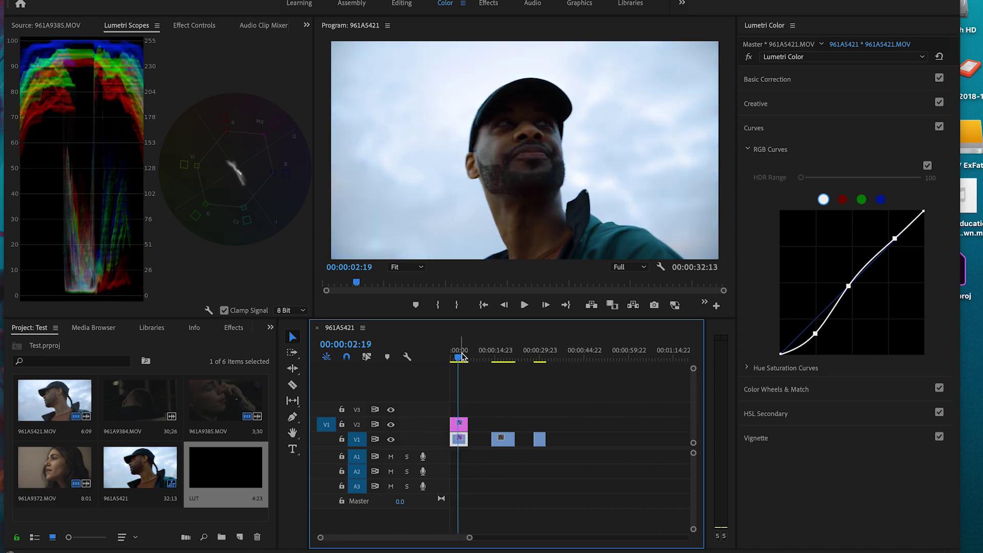
{"action": "key", "text": "space"}
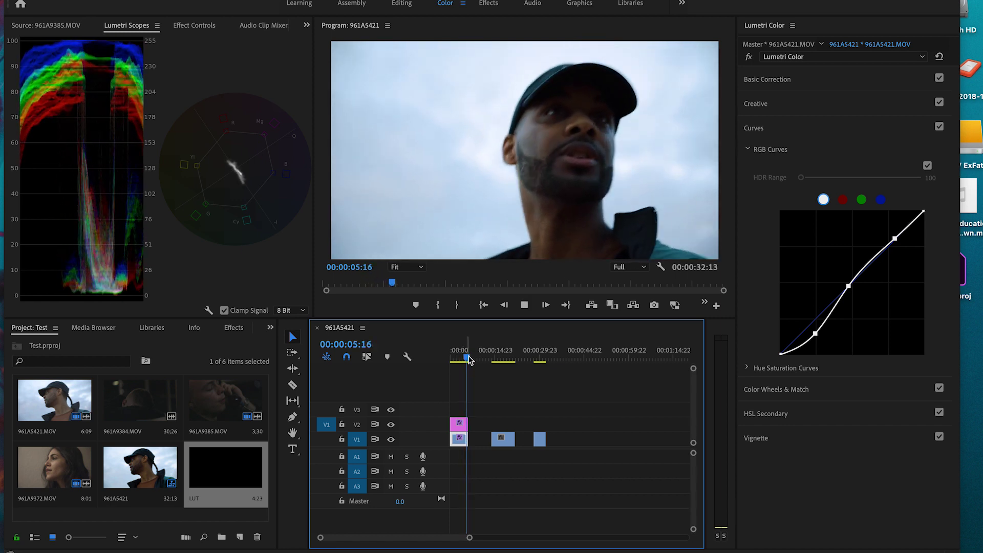
Lower the shadows on the second clip's master RGB curve and bring its highlights back up near the diagonal.
{"action": "left_click", "coordinate": [505, 360]}
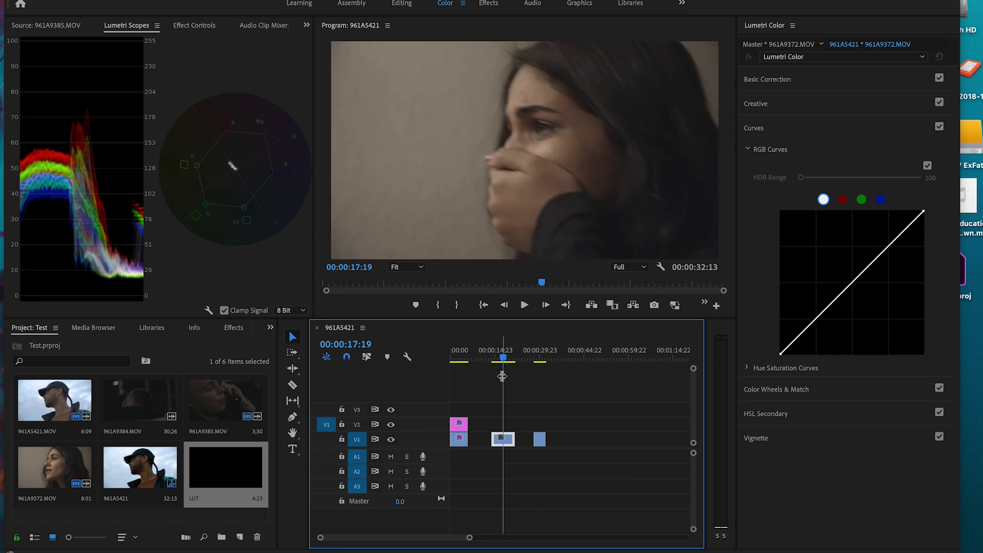
{"action": "left_click", "coordinate": [501, 360]}
{"action": "left_click_drag", "start_coordinate": [501, 360], "coordinate": [495, 360]}
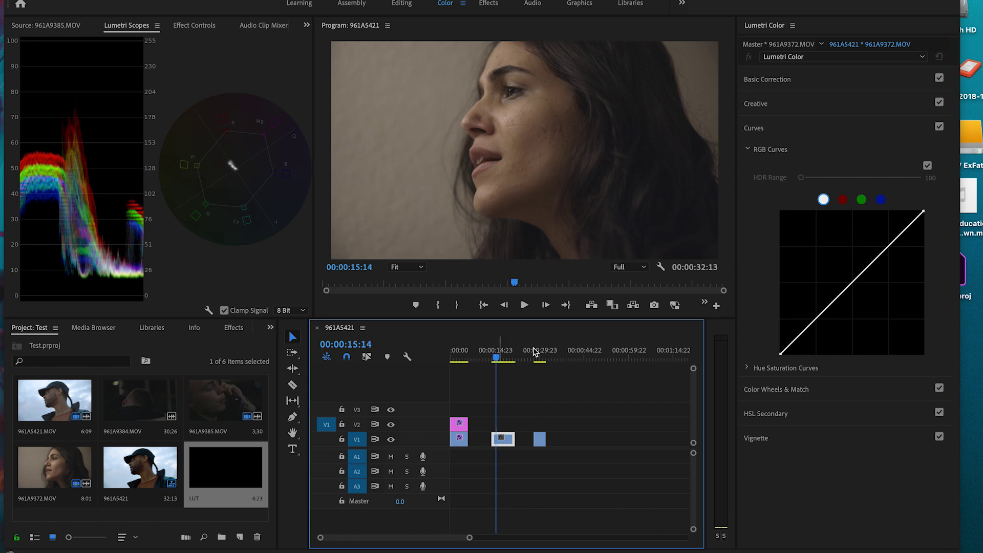
{"action": "left_click_drag", "start_coordinate": [809, 331], "coordinate": [814, 332]}
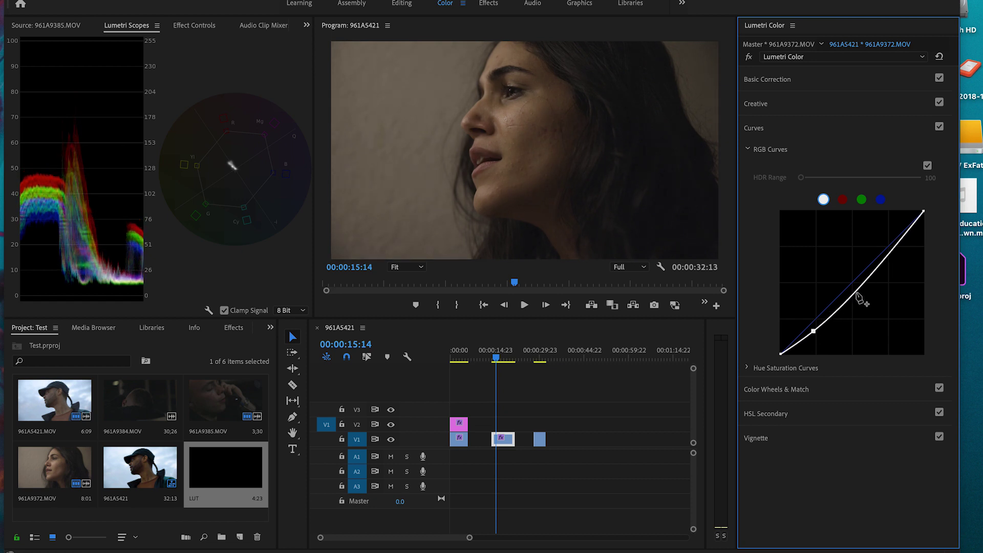
{"action": "left_click_drag", "start_coordinate": [880, 271], "coordinate": [887, 251]}
{"action": "left_click_drag", "start_coordinate": [813, 332], "coordinate": [819, 331]}
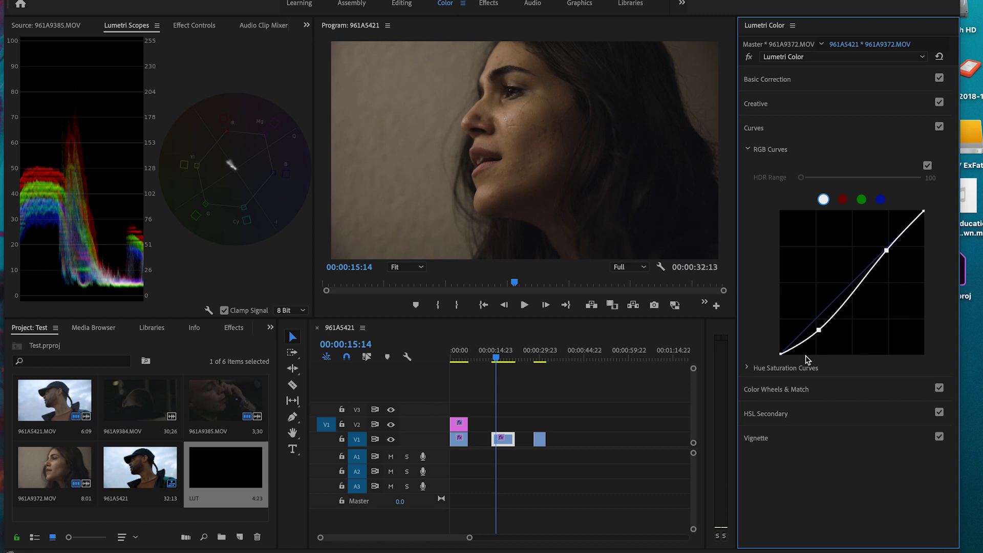
Sample the woman's cheek as the second clip's HSL Secondary key colour and show the Color/Gray mask.
{"action": "left_click", "coordinate": [781, 416]}
{"action": "left_click", "coordinate": [809, 214]}
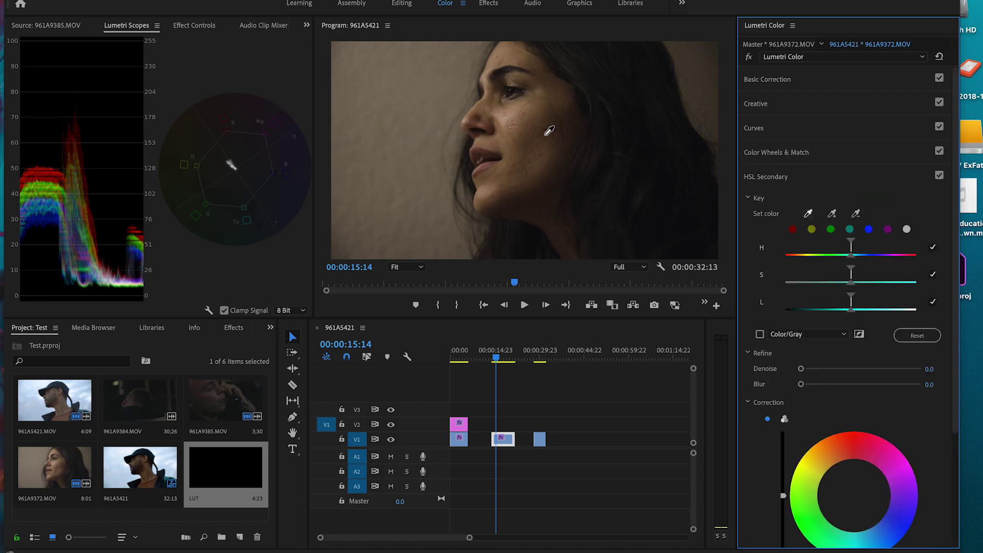
{"action": "left_click", "coordinate": [512, 133]}
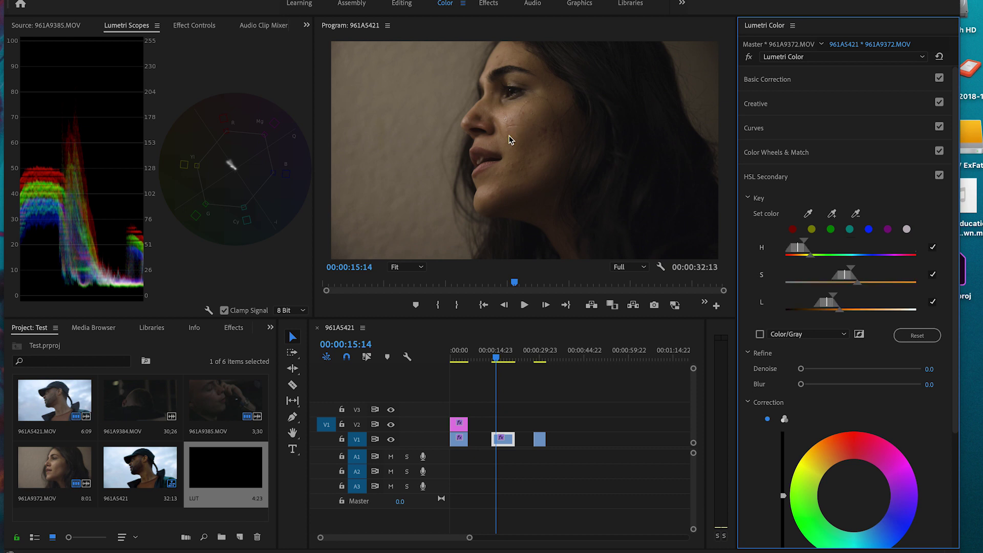
{"action": "left_click", "coordinate": [760, 334]}
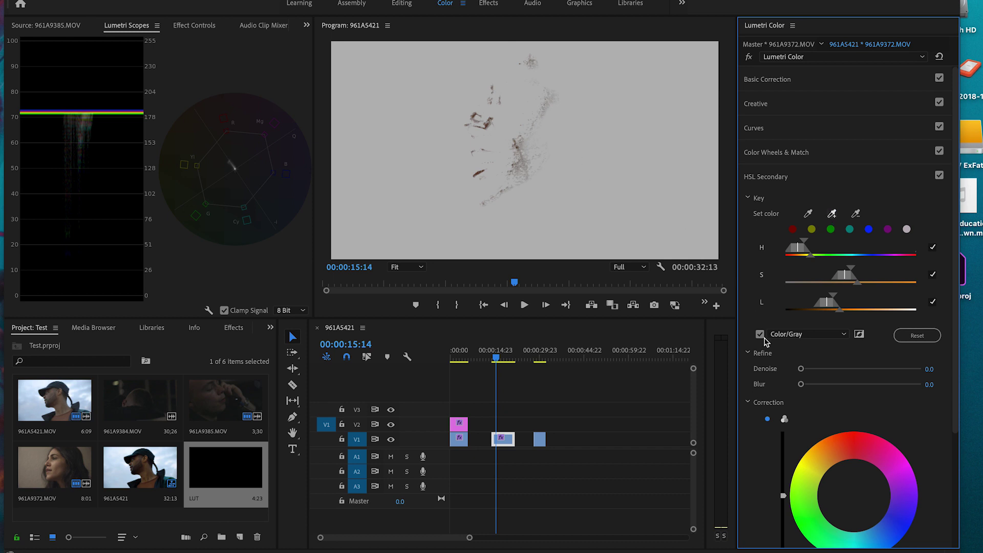
Add further skin tones from the woman's cheek to the HSL Secondary key until the mask covers the whole face.
{"action": "left_click", "coordinate": [551, 144]}
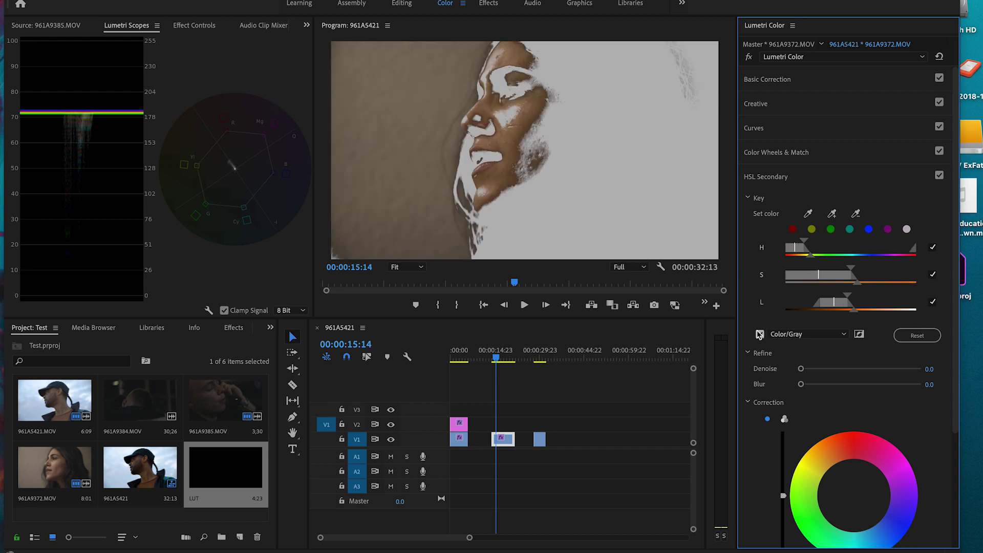
{"action": "left_click", "coordinate": [515, 114]}
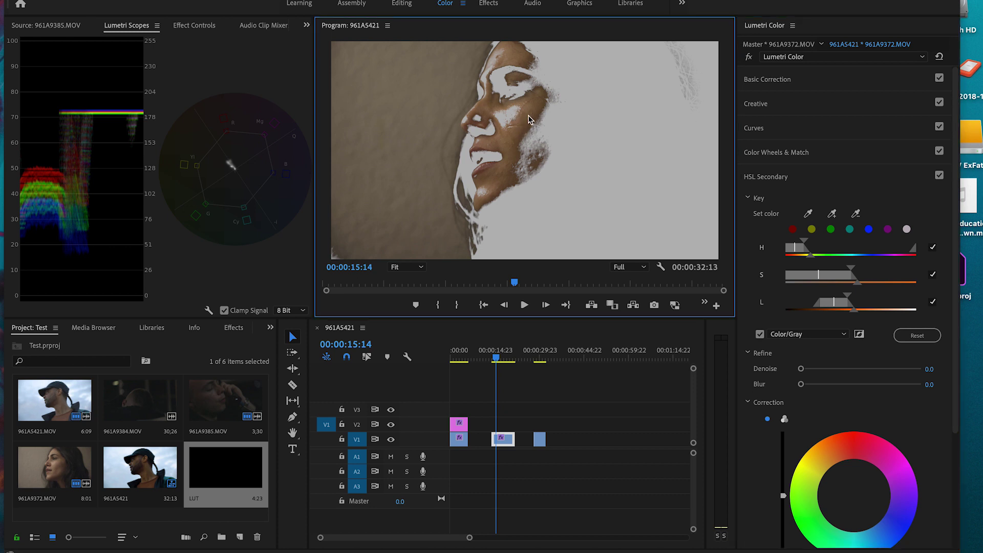
{"action": "left_click", "coordinate": [832, 213]}
{"action": "left_click", "coordinate": [521, 116]}
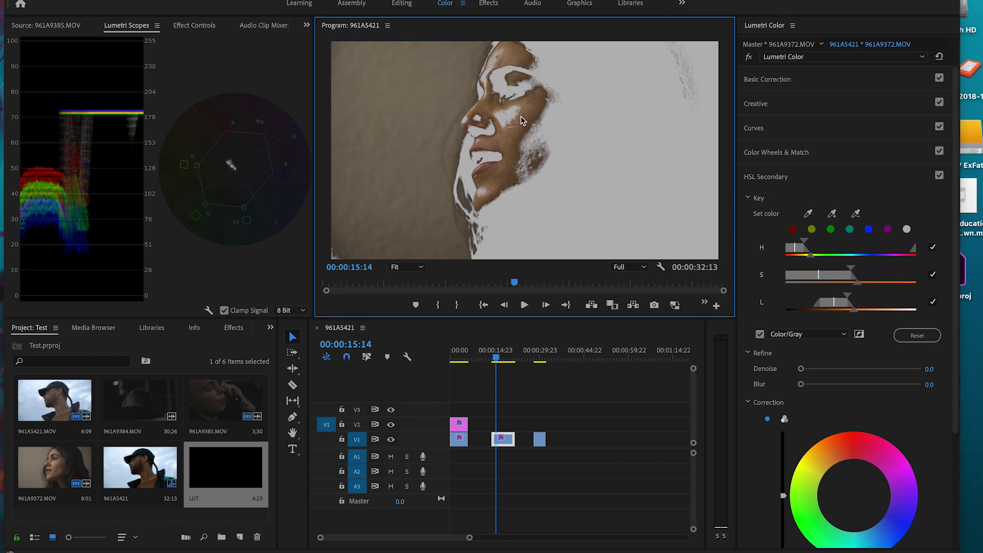
{"action": "left_click", "coordinate": [830, 214]}
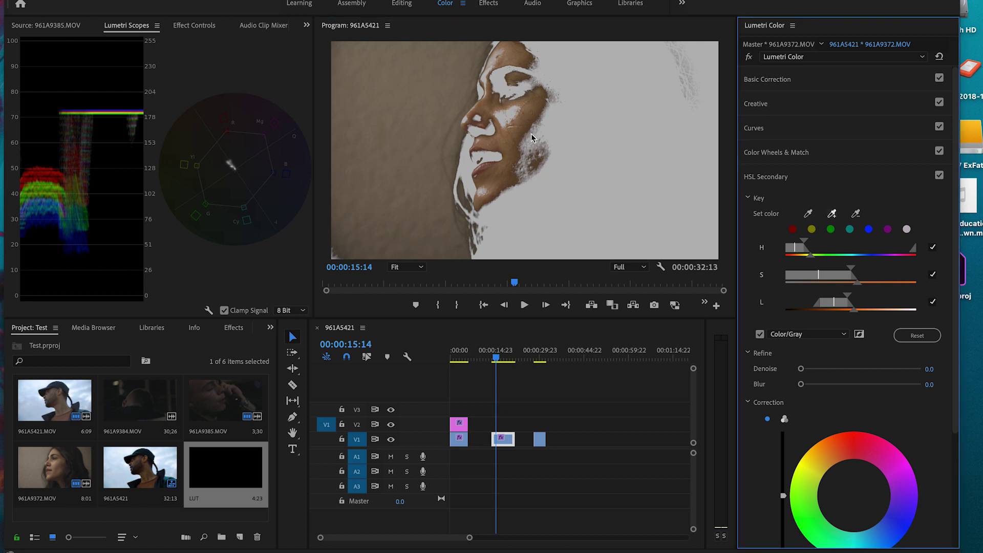
{"action": "left_click", "coordinate": [530, 110]}
{"action": "left_click", "coordinate": [832, 214]}
{"action": "mouse_move", "coordinate": [533, 110]}
{"action": "left_mouse_down"}
{"action": "mouse_move", "coordinate": [546, 145]}
{"action": "mouse_move", "coordinate": [553, 111]}
{"action": "mouse_move", "coordinate": [500, 189]}
{"action": "mouse_move", "coordinate": [522, 182]}
{"action": "mouse_move", "coordinate": [569, 149]}
{"action": "left_mouse_up"}
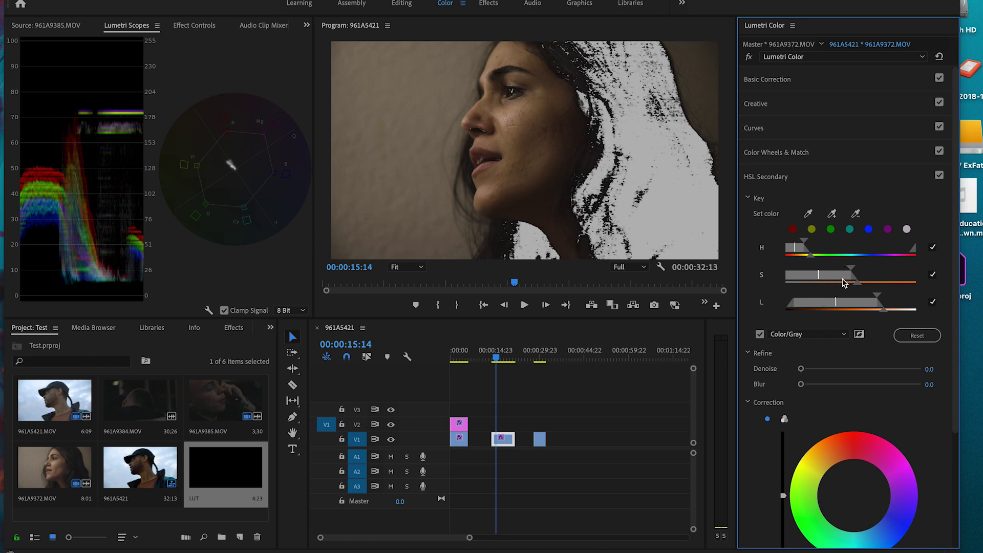
Narrow the key's saturation, luminance and hue ranges to exclude more of the hair and wall from the skin mask.
{"action": "left_click_drag", "start_coordinate": [852, 273], "coordinate": [837, 273]}
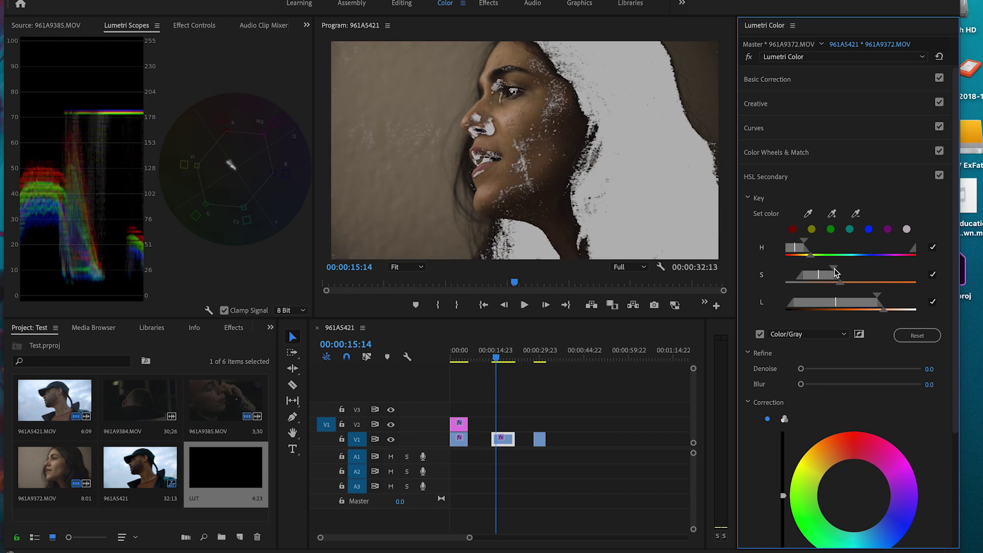
{"action": "left_click_drag", "start_coordinate": [878, 300], "coordinate": [860, 300]}
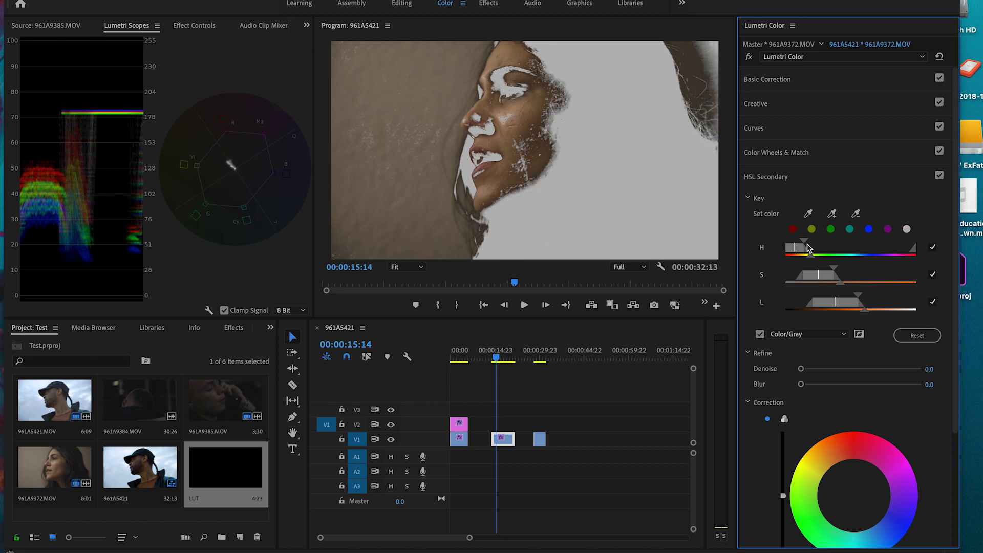
{"action": "left_click_drag", "start_coordinate": [808, 247], "coordinate": [802, 246]}
Refine the skin key with Denoise 7.4 and Blur 4.4, and turn off the mask preview.
{"action": "left_click_drag", "start_coordinate": [802, 369], "coordinate": [811, 370]}
{"action": "left_click", "coordinate": [760, 333]}
{"action": "left_click_drag", "start_coordinate": [802, 385], "coordinate": [817, 388]}
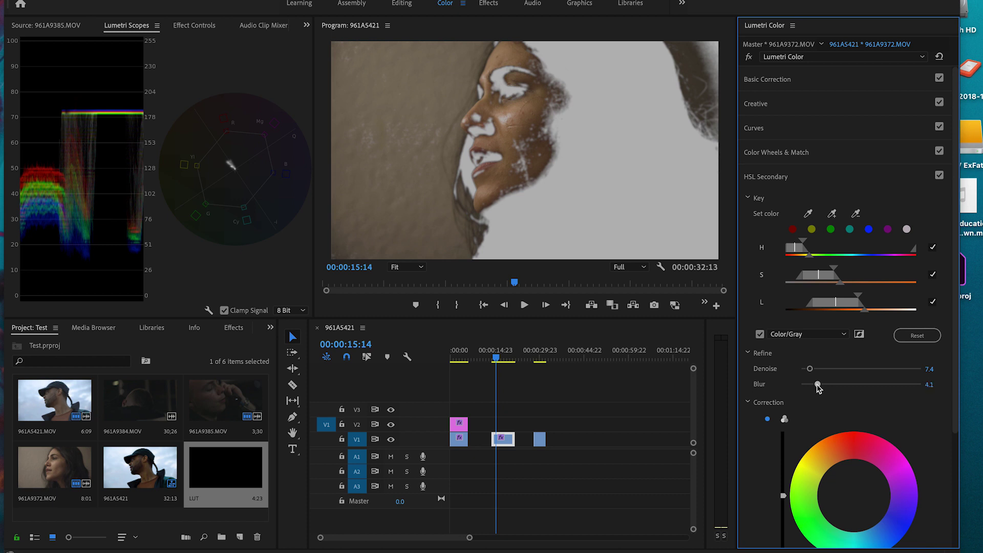
{"action": "left_click_drag", "start_coordinate": [821, 388], "coordinate": [819, 385]}
{"action": "left_click", "coordinate": [761, 335]}
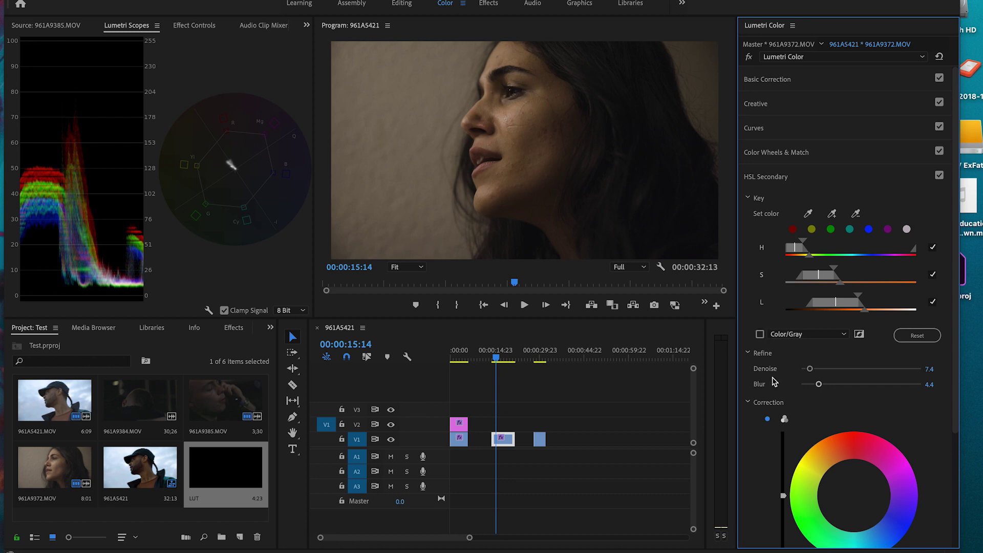
Switch the skin key's correction to three-way colour wheels and shift the midtones, shadows and highlights slightly off centre to balance the skin tone.
{"action": "scroll", "coordinate": [803, 397], "scroll_direction": "down", "scroll_amount": 5}
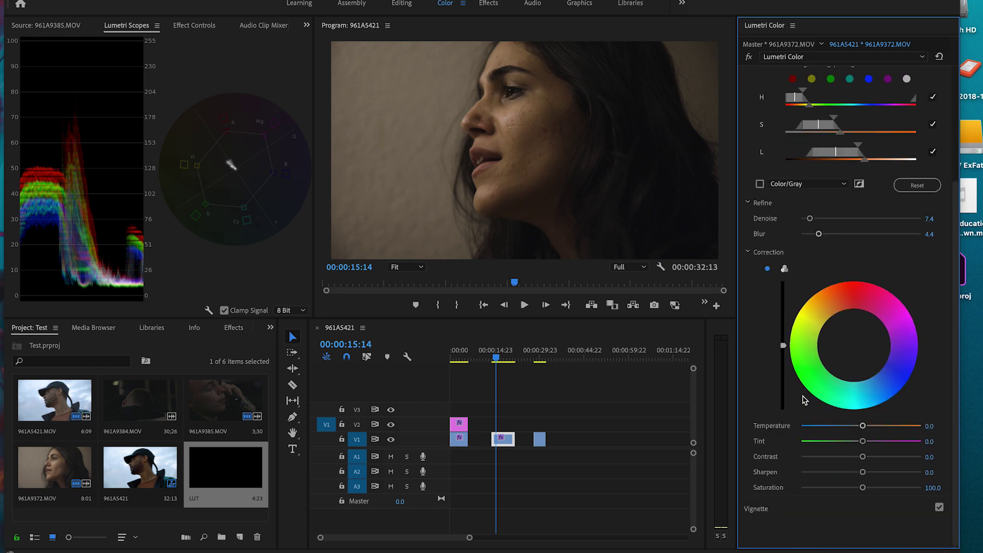
{"action": "left_click", "coordinate": [785, 269]}
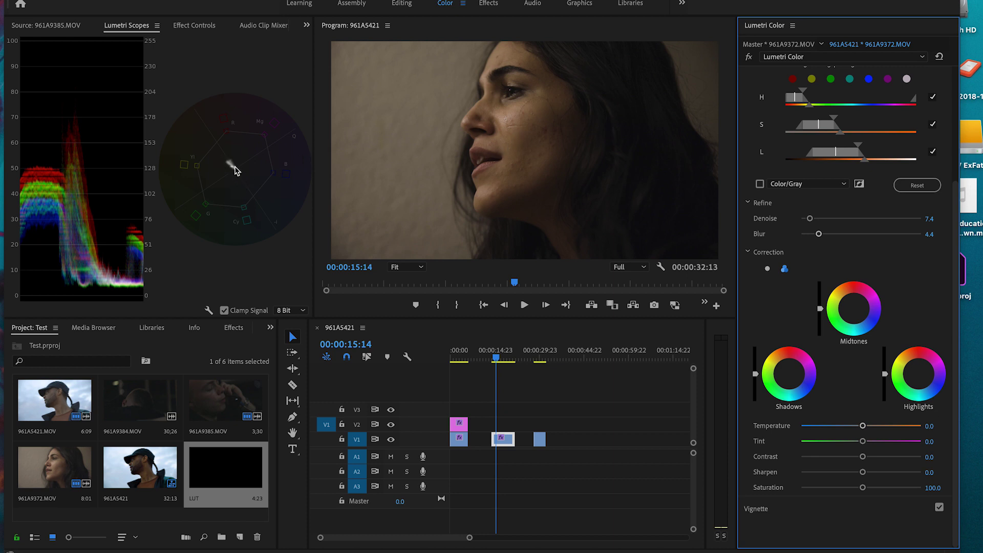
{"action": "left_click", "coordinate": [854, 312]}
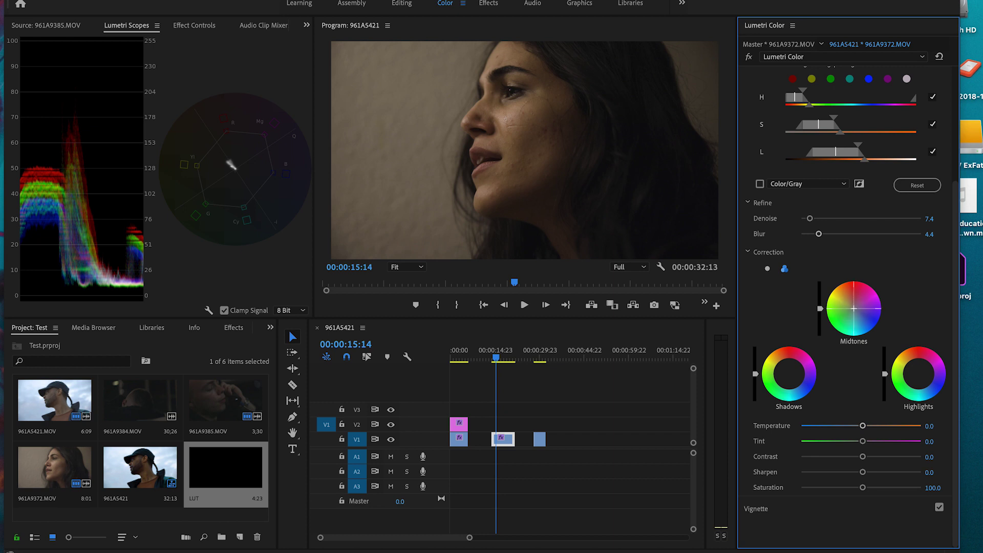
{"action": "left_click_drag", "start_coordinate": [855, 308], "coordinate": [855, 308]}
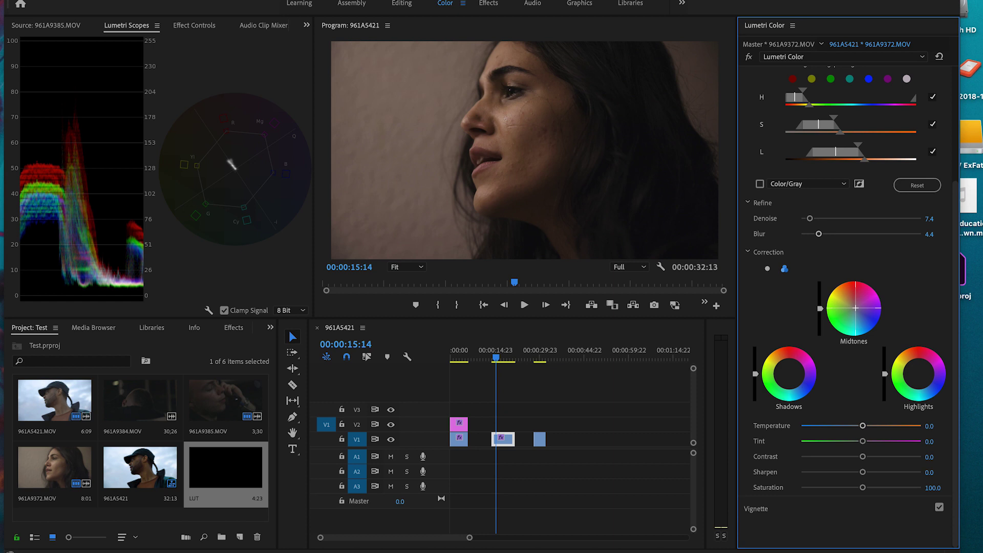
{"action": "left_click_drag", "start_coordinate": [855, 308], "coordinate": [856, 309]}
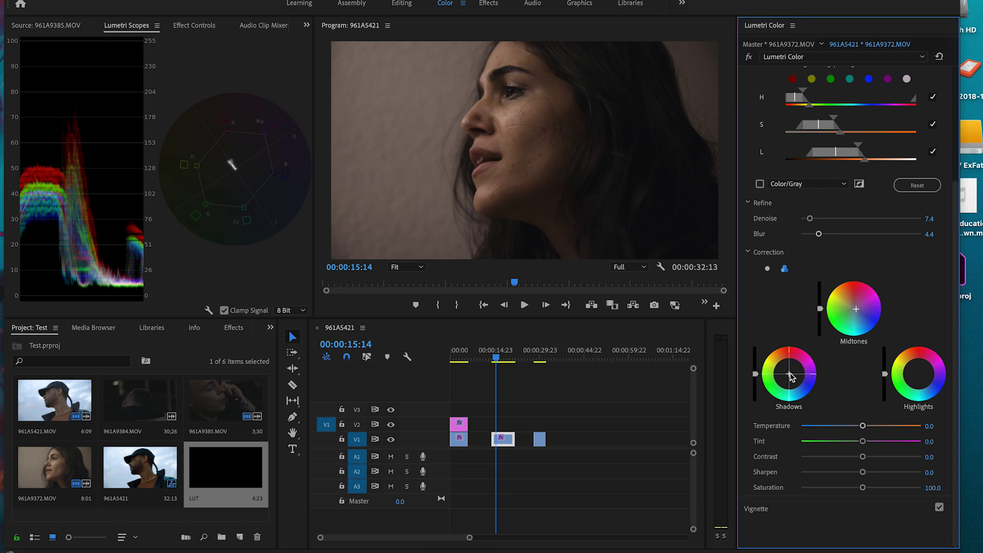
{"action": "left_click_drag", "start_coordinate": [791, 376], "coordinate": [792, 378]}
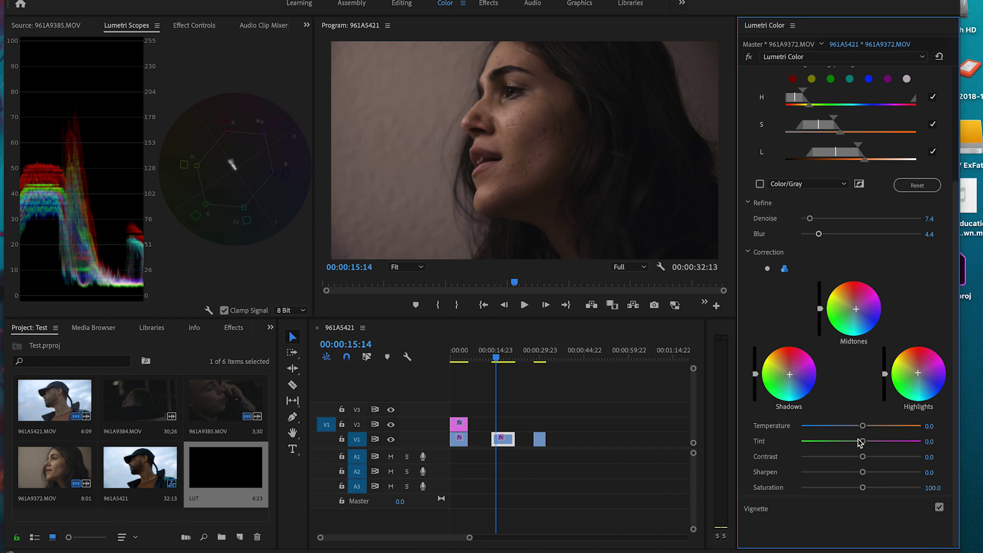
Set the skin correction to Temperature -27.1, Tint 1.5, Contrast 20.2 and Saturation 105.
{"action": "mouse_move", "coordinate": [864, 444]}
{"action": "left_mouse_down"}
{"action": "mouse_move", "coordinate": [839, 443]}
{"action": "mouse_move", "coordinate": [861, 443]}
{"action": "left_mouse_up"}
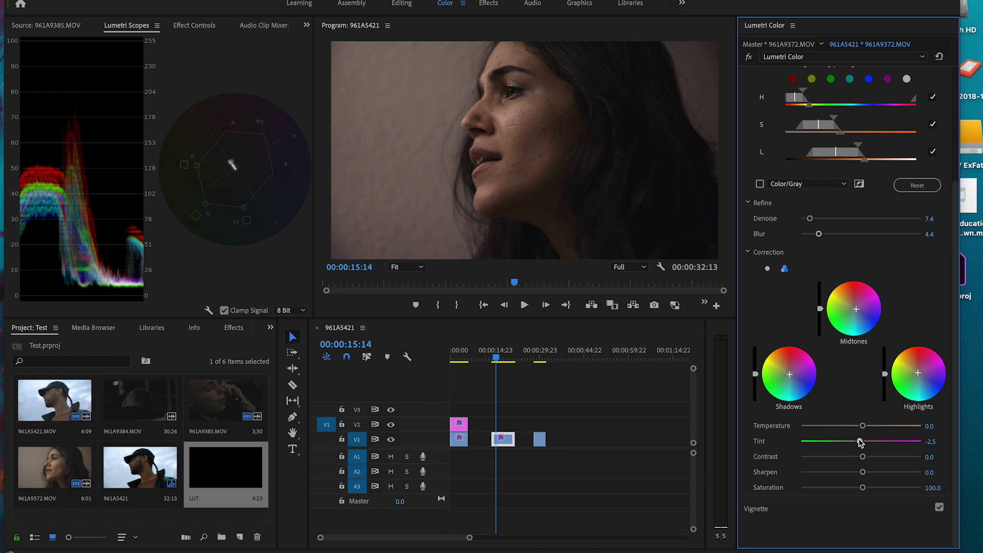
{"action": "left_click_drag", "start_coordinate": [861, 444], "coordinate": [845, 427]}
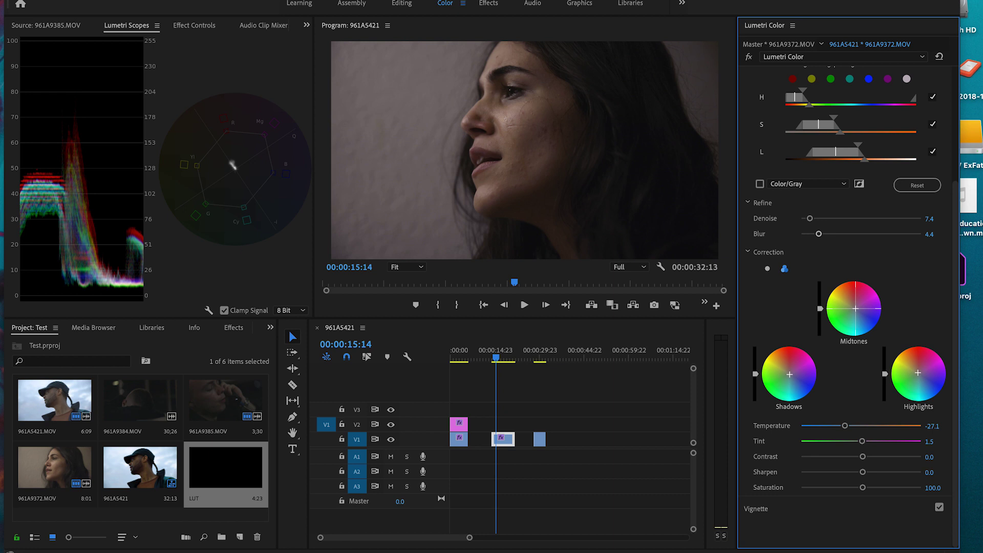
{"action": "mouse_move", "coordinate": [863, 487]}
{"action": "left_mouse_down"}
{"action": "mouse_move", "coordinate": [884, 490]}
{"action": "mouse_move", "coordinate": [866, 488]}
{"action": "left_mouse_up"}
{"action": "left_click", "coordinate": [933, 488]}
{"action": "type", "text": "105"}
{"action": "key", "text": "Return"}
{"action": "mouse_move", "coordinate": [863, 456]}
{"action": "left_mouse_down"}
{"action": "mouse_move", "coordinate": [916, 455]}
{"action": "mouse_move", "coordinate": [874, 455]}
{"action": "left_mouse_up"}
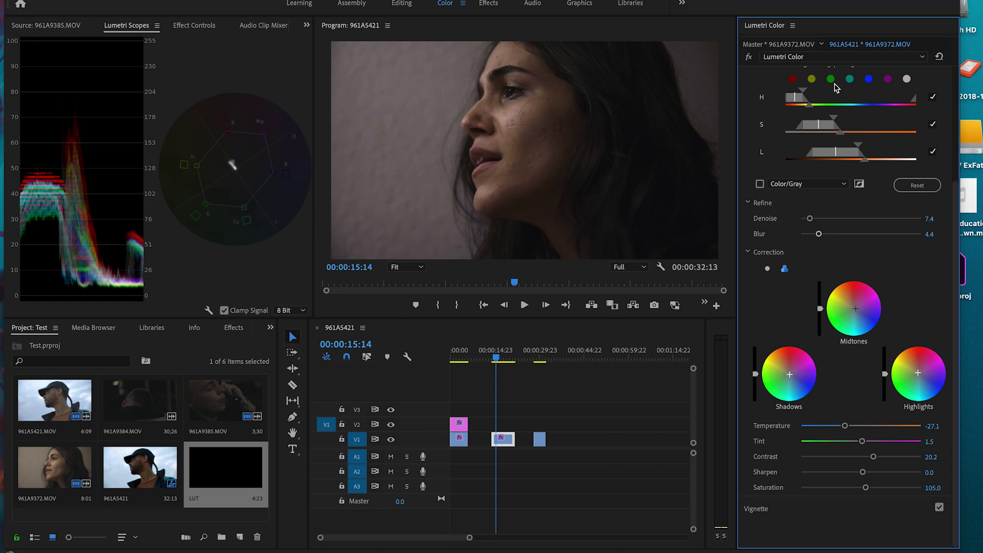
Compare the second clip with and without its HSL Secondary correction.
{"action": "scroll", "coordinate": [799, 210], "scroll_direction": "up", "scroll_amount": 3}
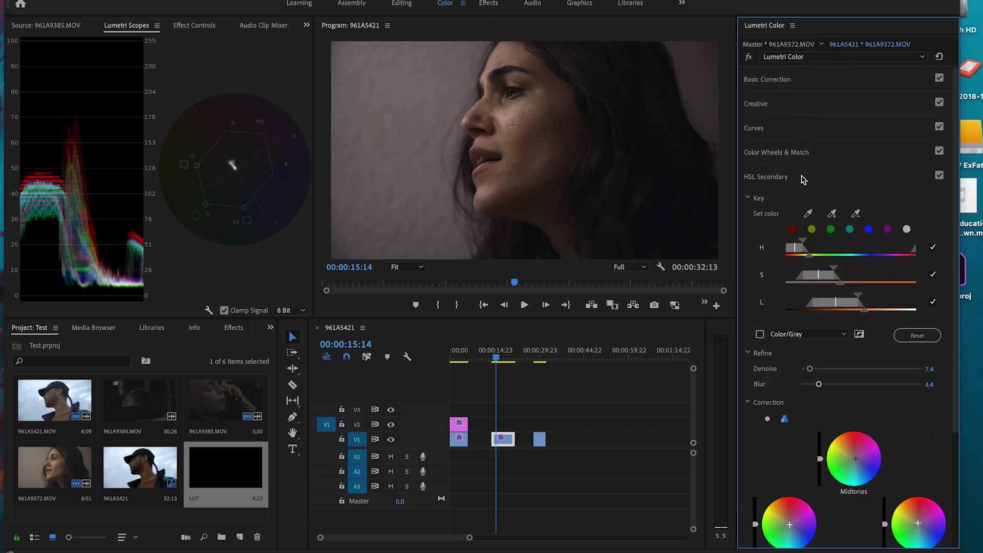
{"action": "left_click", "coordinate": [803, 177]}
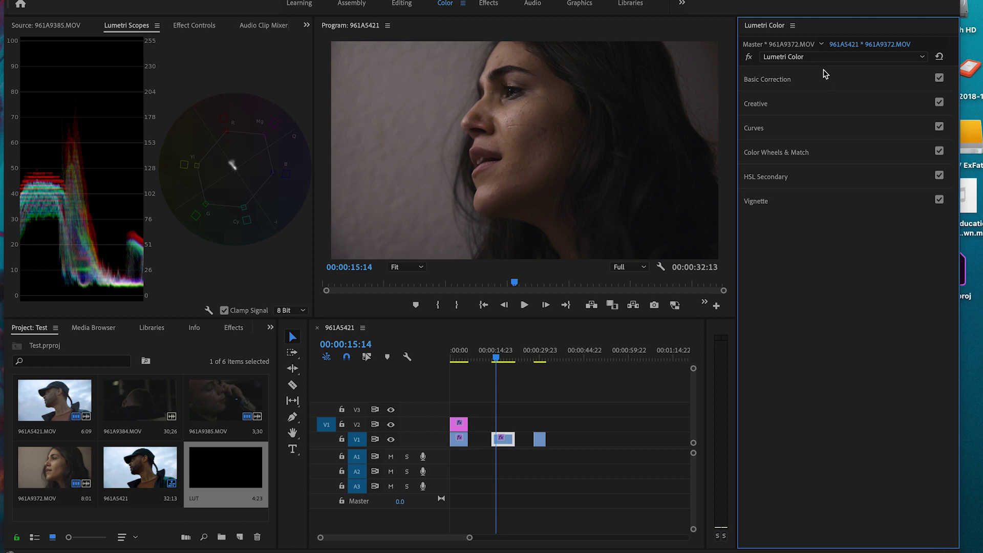
{"action": "left_click", "coordinate": [940, 177]}
{"action": "left_click", "coordinate": [940, 177]}
Set the second clip's Basic Correction to Exposure 0.4, Shadows -16.3, Blacks -9.4 and Temperature -6.4, with Tint at 0.
{"action": "left_click", "coordinate": [840, 81]}
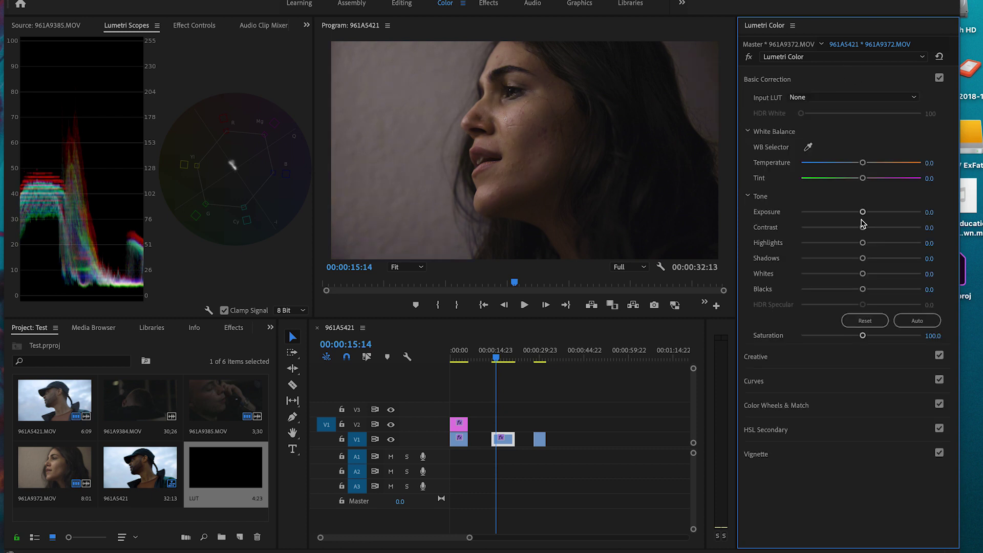
{"action": "left_click_drag", "start_coordinate": [864, 214], "coordinate": [867, 215]}
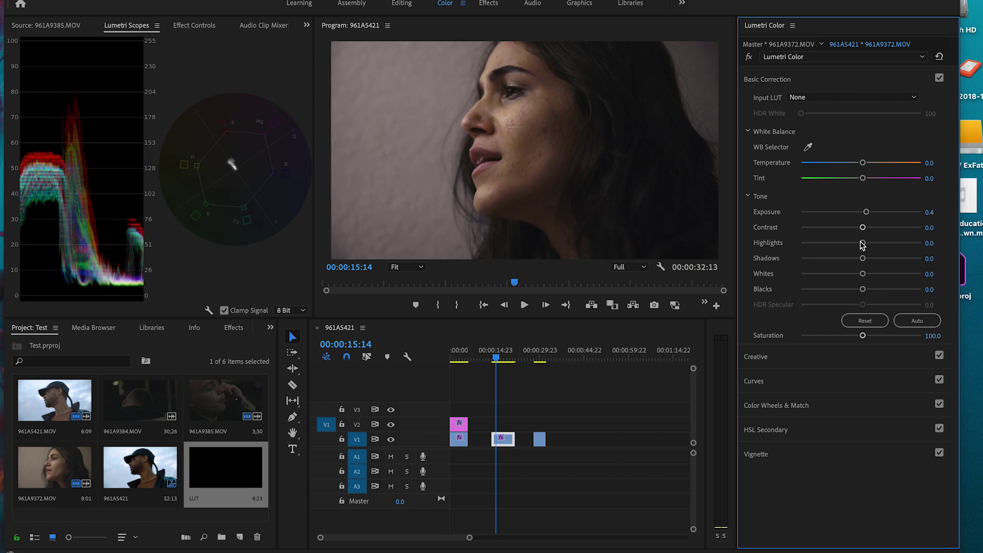
{"action": "left_click_drag", "start_coordinate": [863, 260], "coordinate": [857, 290]}
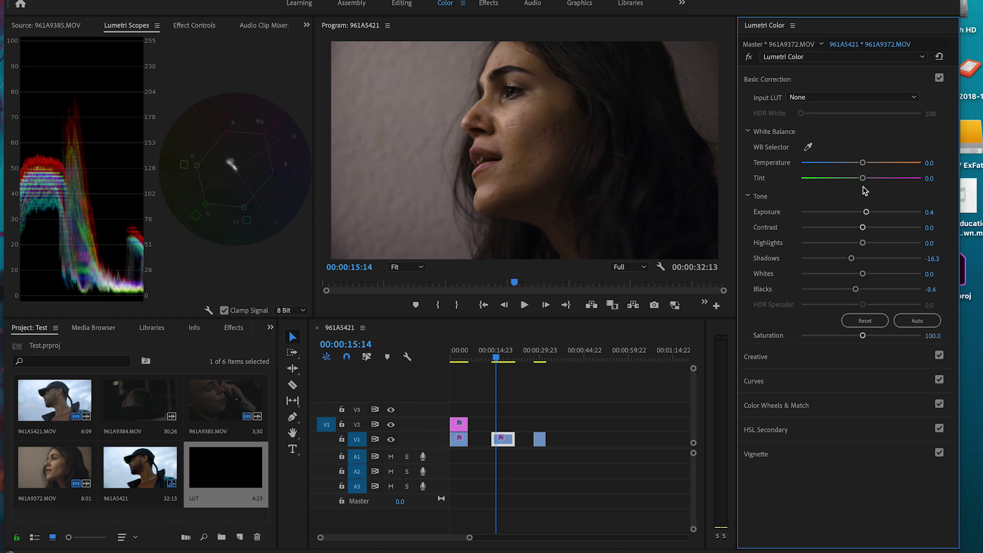
{"action": "left_click_drag", "start_coordinate": [863, 163], "coordinate": [859, 164]}
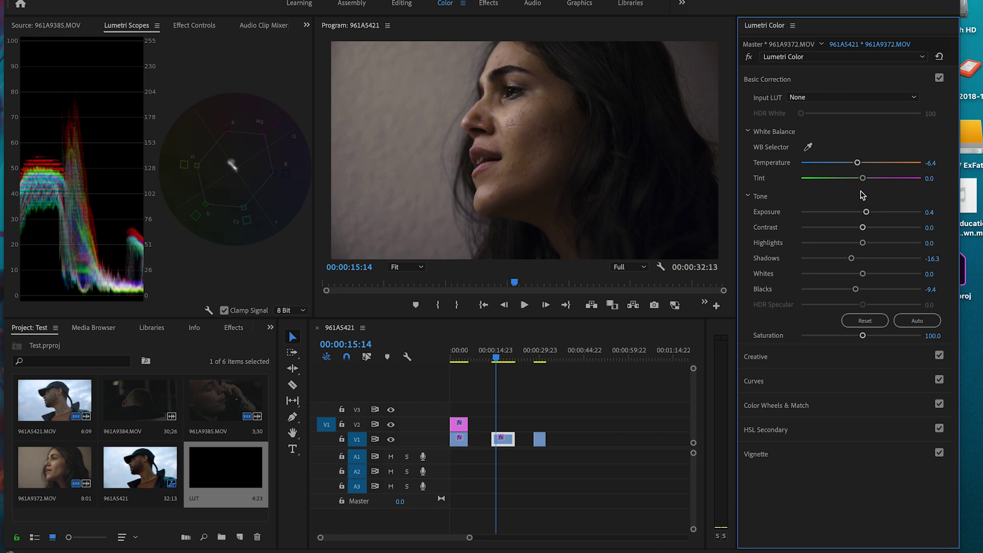
{"action": "left_click_drag", "start_coordinate": [863, 178], "coordinate": [864, 180]}
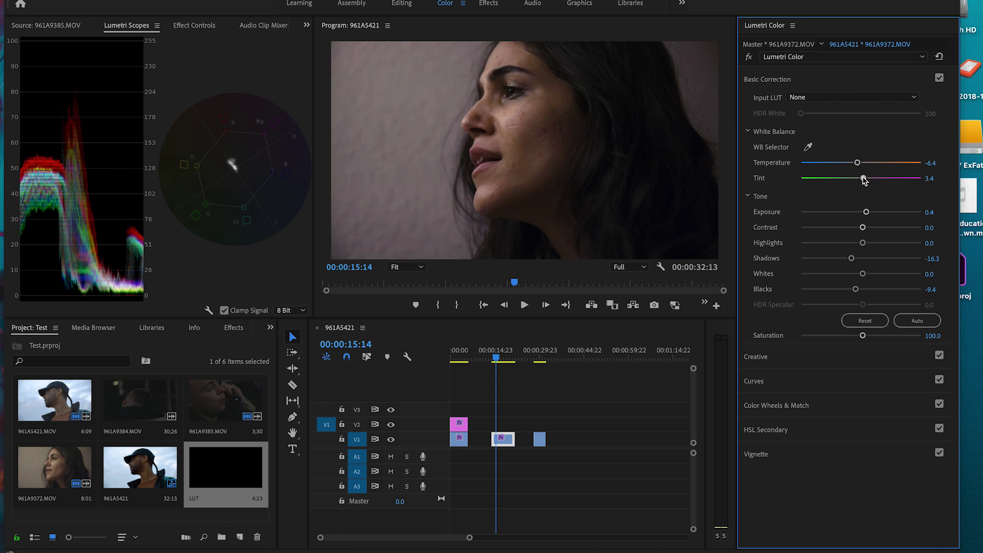
{"action": "double_click", "coordinate": [864, 179]}
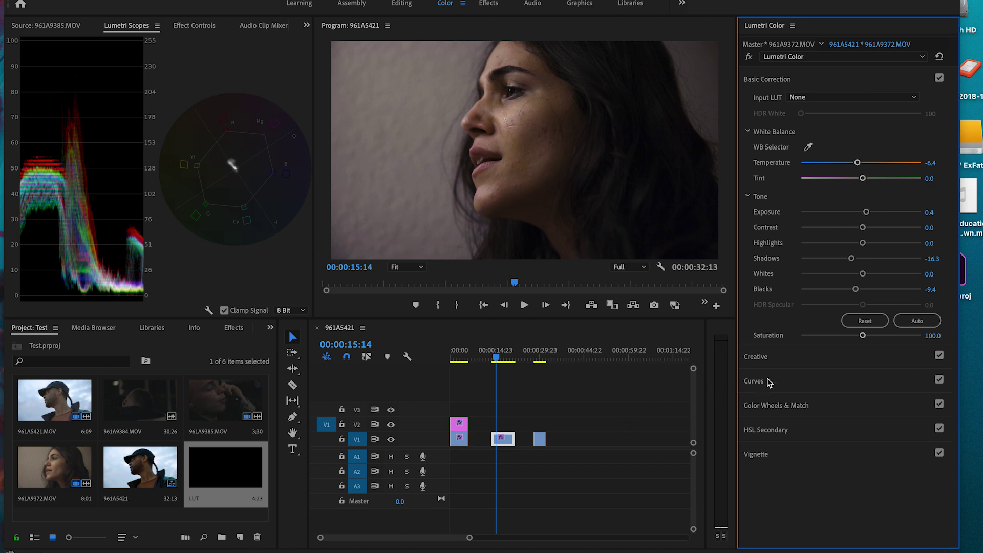
Save the project and place the LUT adjustment layer on V2 above the second clip.
{"action": "key", "text": "ctrl+s"}
{"action": "left_click_drag", "start_coordinate": [225, 474], "coordinate": [512, 423]}
{"action": "left_click", "coordinate": [504, 424]}
Apply the F-8030-LOG creative look to the adjustment layer over the second clip at an intensity of 33.5.
{"action": "left_click", "coordinate": [781, 354]}
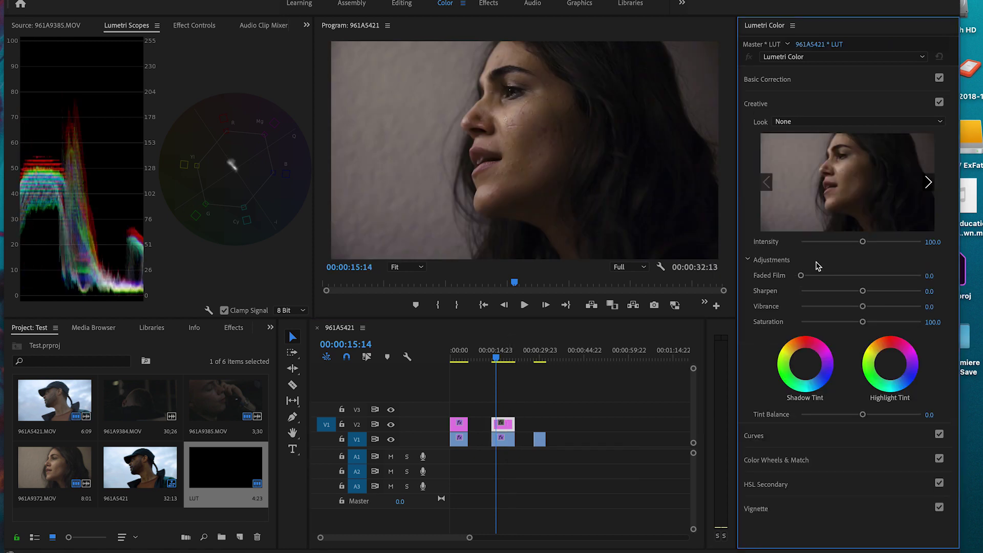
{"action": "left_click", "coordinate": [840, 127]}
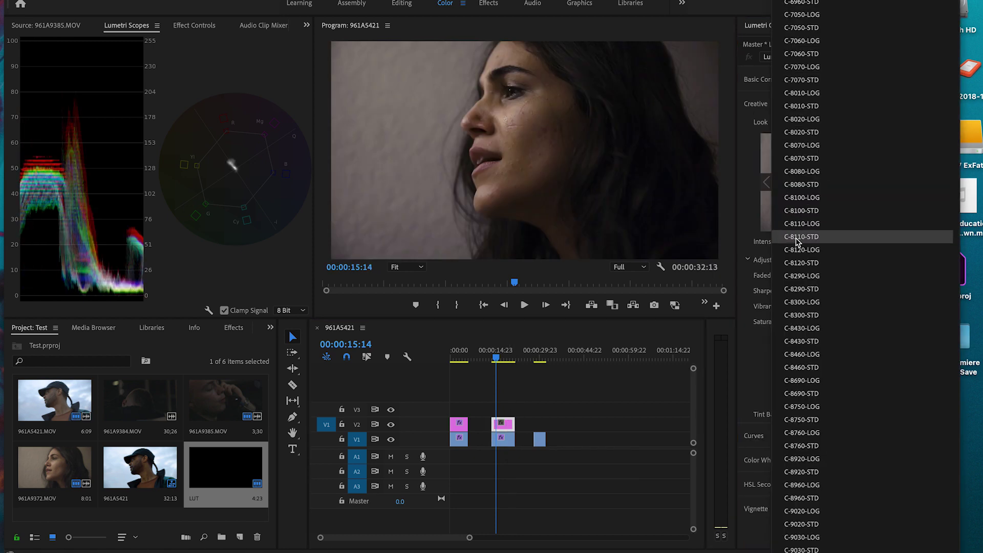
{"action": "scroll", "coordinate": [812, 276], "scroll_direction": "down", "scroll_amount": 15}
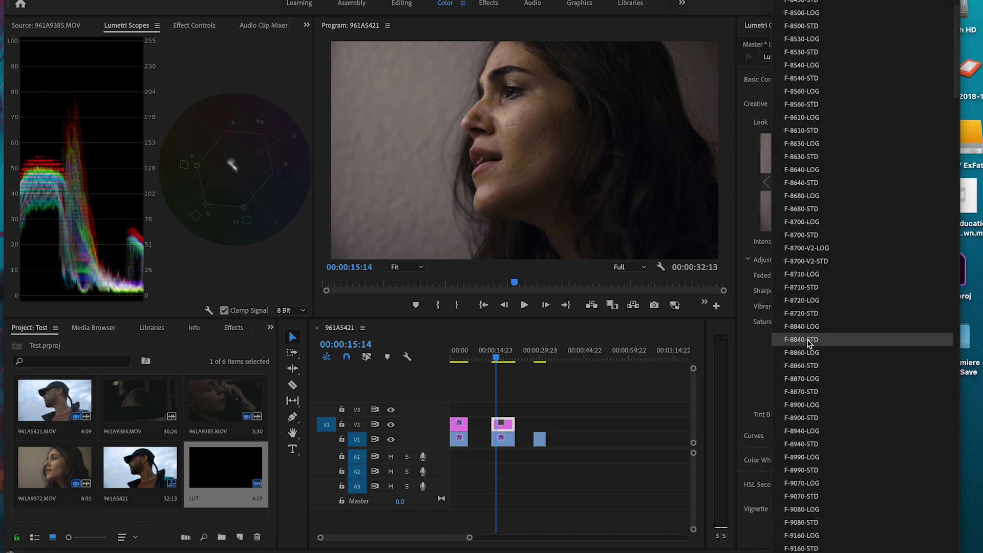
{"action": "scroll", "coordinate": [810, 245], "scroll_direction": "up", "scroll_amount": 10}
{"action": "scroll", "coordinate": [812, 248], "scroll_direction": "up", "scroll_amount": 8}
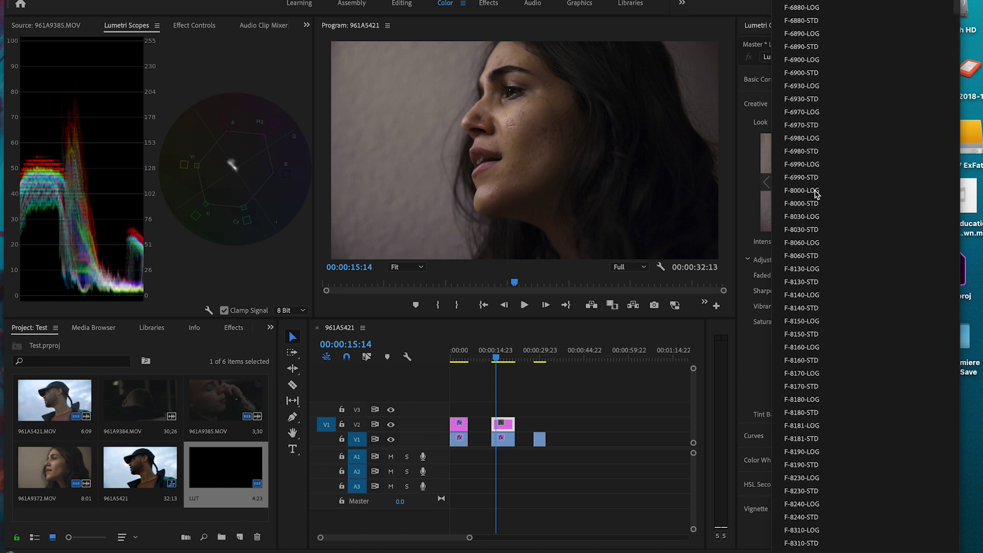
{"action": "left_click", "coordinate": [802, 216]}
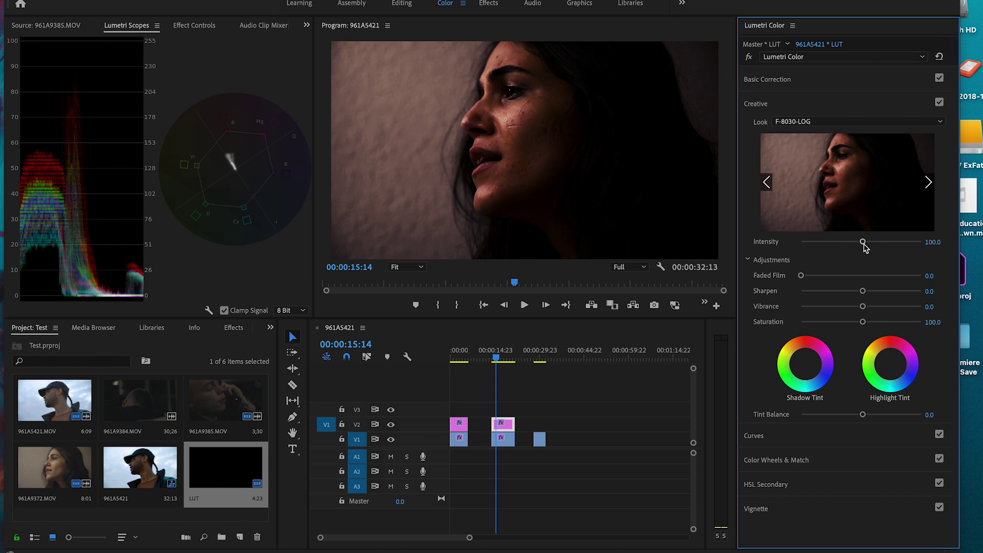
{"action": "left_click_drag", "start_coordinate": [864, 244], "coordinate": [817, 244]}
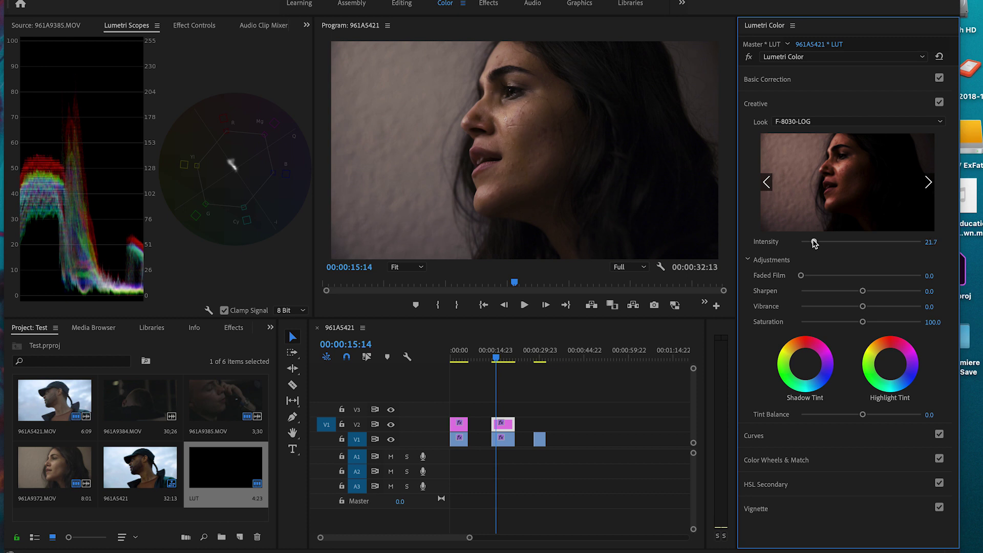
{"action": "mouse_move", "coordinate": [817, 244]}
{"action": "left_mouse_down"}
{"action": "mouse_move", "coordinate": [845, 245]}
{"action": "mouse_move", "coordinate": [801, 240]}
{"action": "mouse_move", "coordinate": [821, 241]}
{"action": "left_mouse_up"}
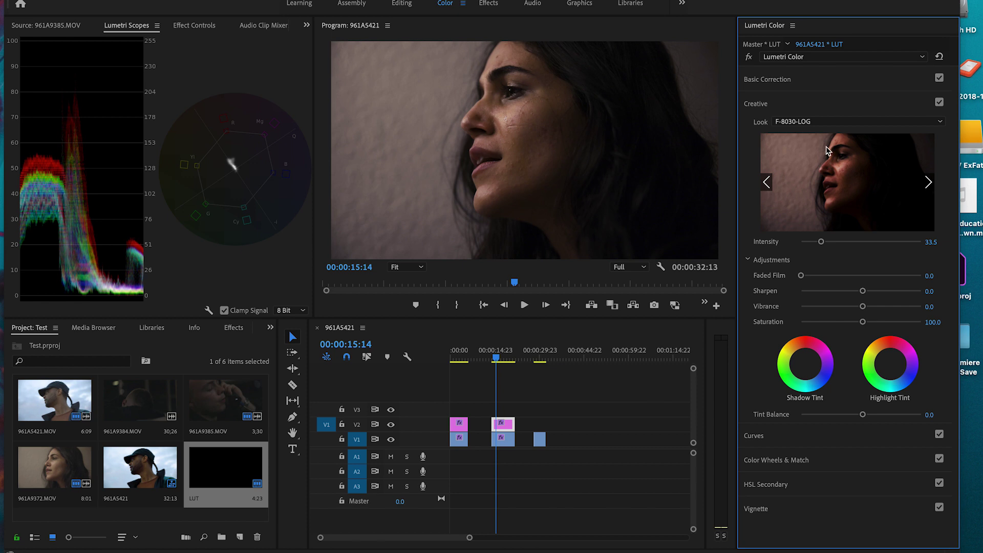
Set the adjustment layer's Basic Correction to Tint -22.2, Saturation 95.6, Highlights -3.4, Shadows -15.3, Whites -19.2 and Blacks -4.4.
{"action": "left_click", "coordinate": [819, 104]}
{"action": "left_click", "coordinate": [817, 81]}
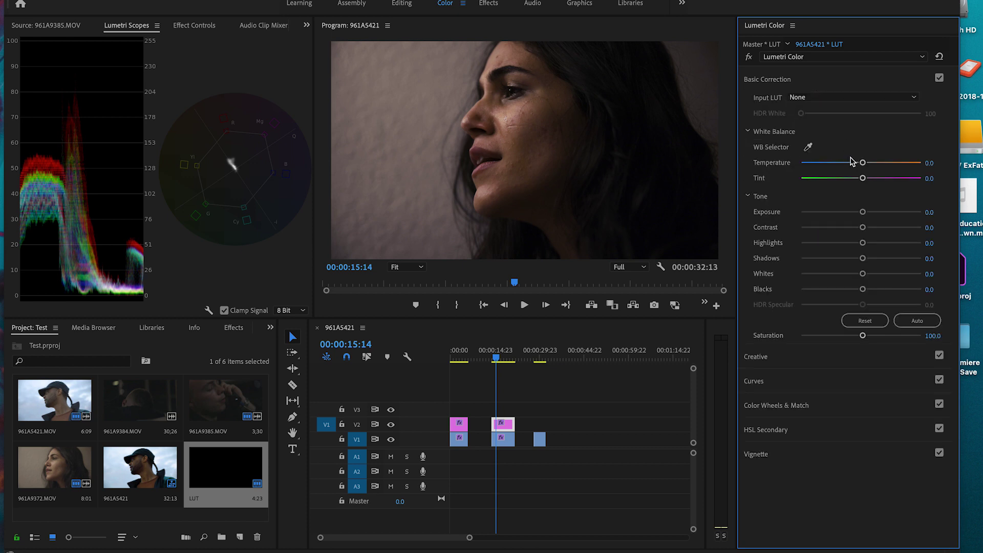
{"action": "left_click_drag", "start_coordinate": [863, 178], "coordinate": [849, 178]}
{"action": "left_click_drag", "start_coordinate": [850, 180], "coordinate": [852, 180]}
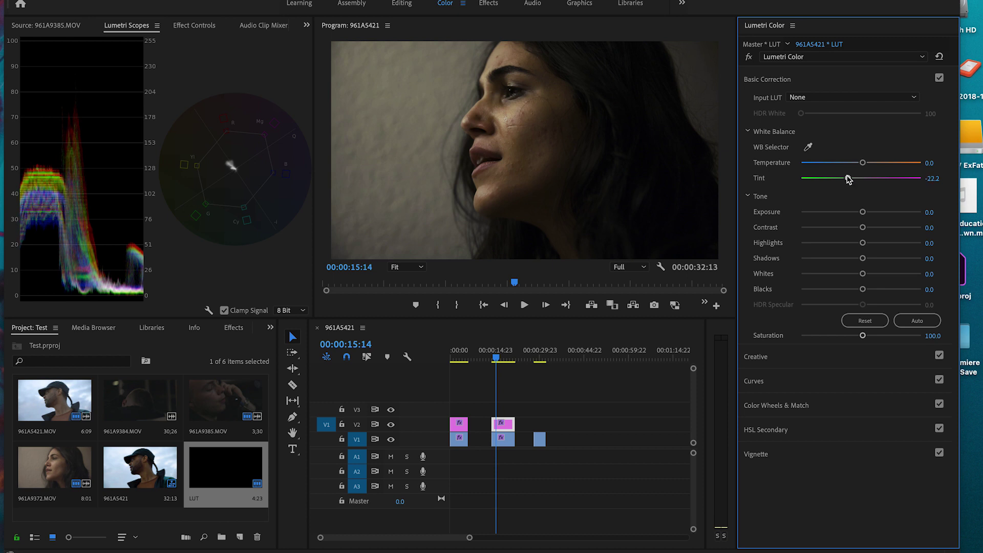
{"action": "mouse_move", "coordinate": [865, 340]}
{"action": "left_mouse_down"}
{"action": "mouse_move", "coordinate": [847, 339]}
{"action": "mouse_move", "coordinate": [858, 336]}
{"action": "left_mouse_up"}
{"action": "mouse_move", "coordinate": [863, 290]}
{"action": "left_mouse_down"}
{"action": "mouse_move", "coordinate": [852, 287]}
{"action": "mouse_move", "coordinate": [859, 244]}
{"action": "mouse_move", "coordinate": [851, 277]}
{"action": "left_mouse_up"}
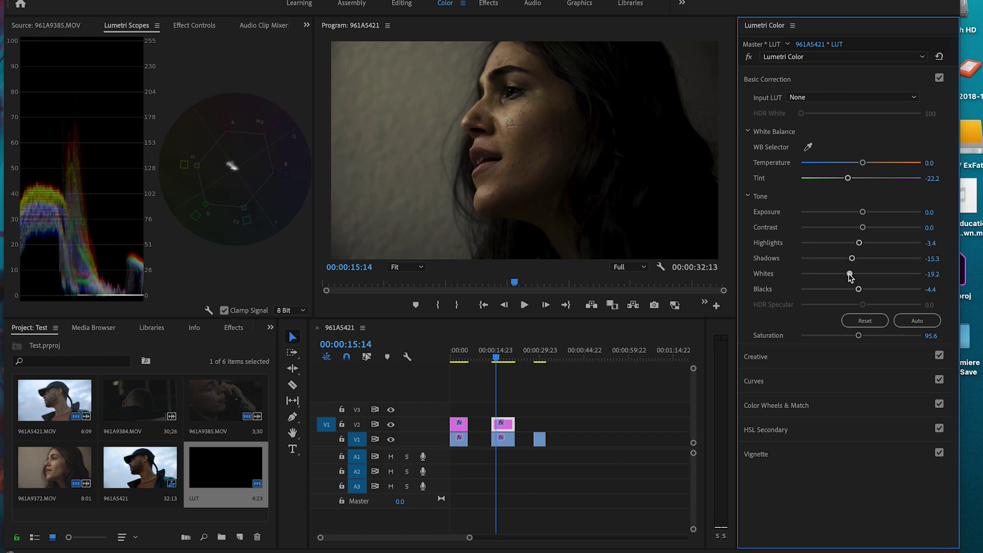
Add a vignette to the adjustment layer with Amount -0.3, Midpoint 12.8, Roundness 3.4 and Feather 69.
{"action": "left_click", "coordinate": [782, 458]}
{"action": "left_click_drag", "start_coordinate": [863, 220], "coordinate": [885, 268]}
{"action": "left_click_drag", "start_coordinate": [823, 235], "coordinate": [856, 220]}
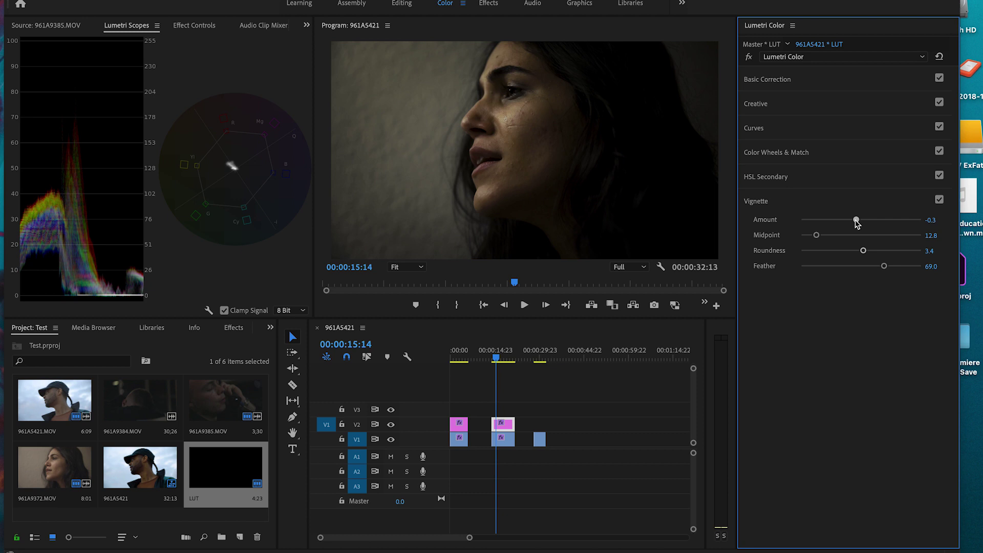
Compare the image with and without the vignette, and with and without the whole V2 adjustment layer.
{"action": "left_click", "coordinate": [941, 200]}
{"action": "left_click", "coordinate": [941, 200]}
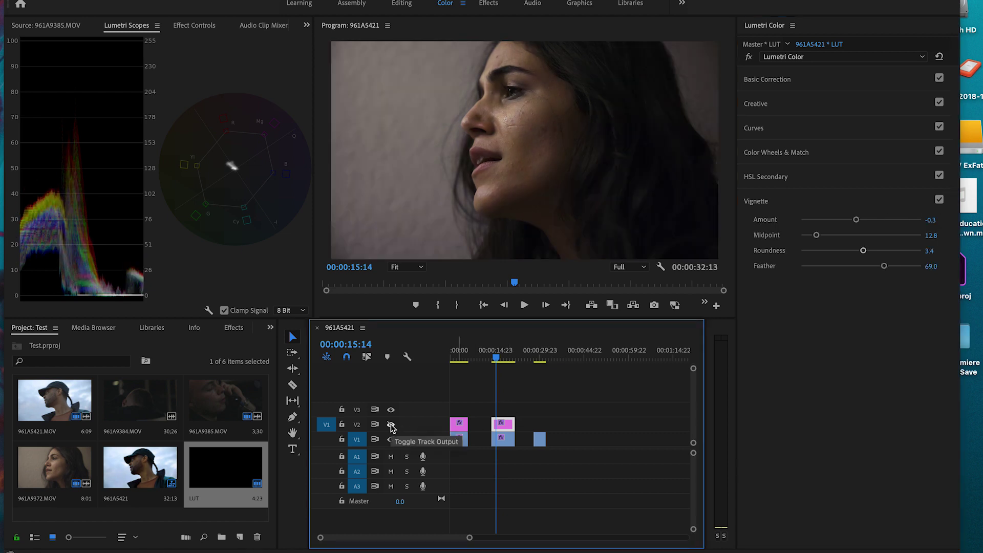
{"action": "left_click", "coordinate": [391, 426]}
{"action": "left_click", "coordinate": [391, 425]}
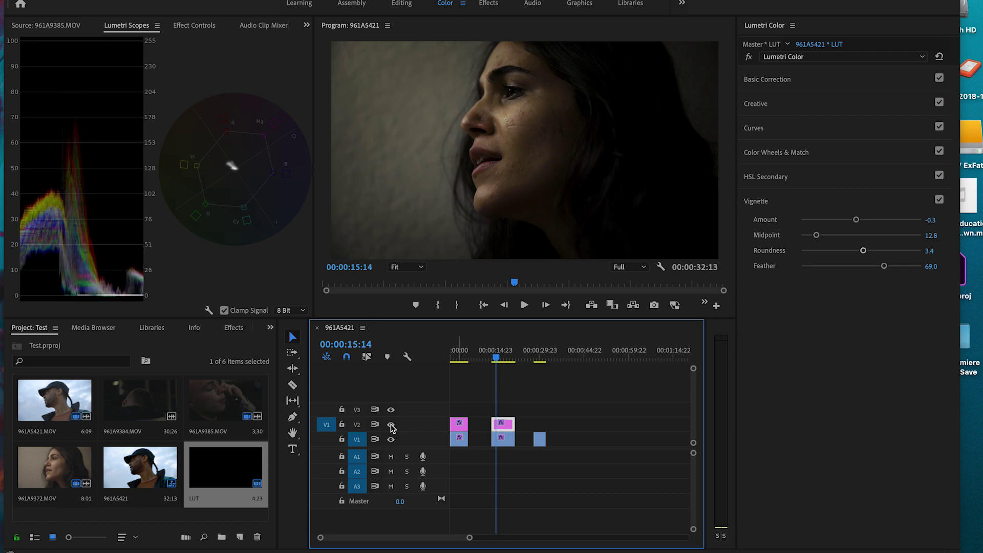
Play the second clip with the V2 look hidden, then from its start with V2 shown again.
{"action": "left_click", "coordinate": [494, 351]}
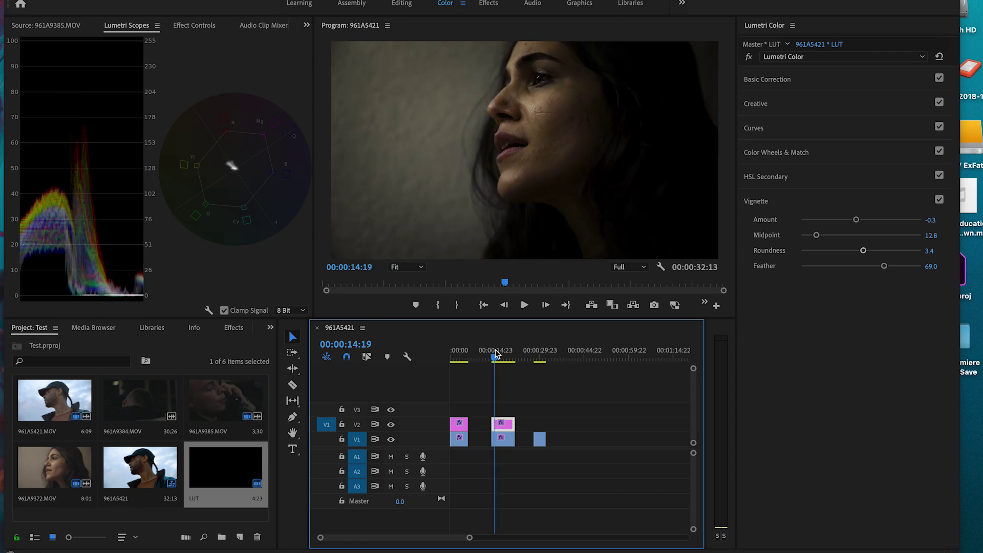
{"action": "left_click", "coordinate": [391, 425]}
{"action": "key", "text": "space"}
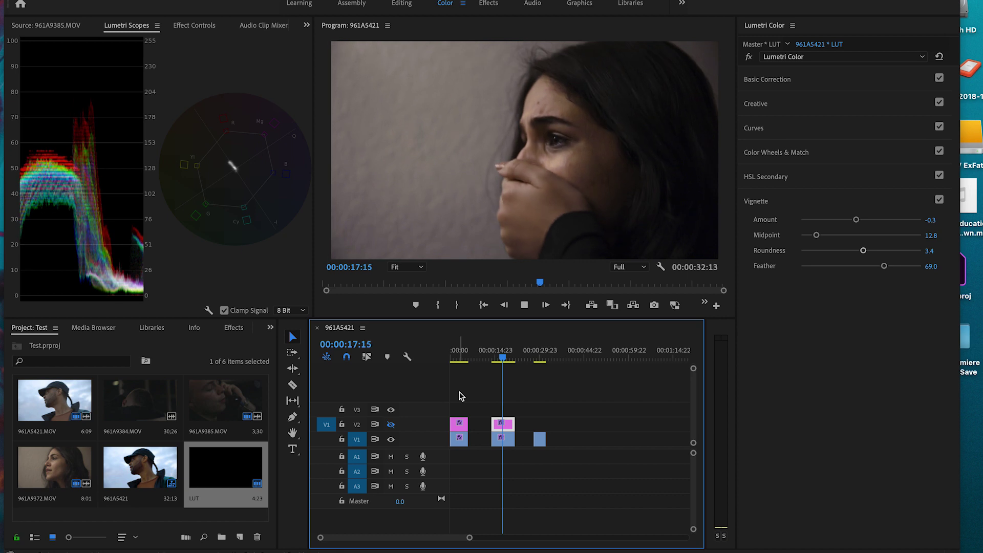
{"action": "key", "text": "space"}
{"action": "left_click", "coordinate": [493, 362]}
{"action": "left_click", "coordinate": [391, 425]}
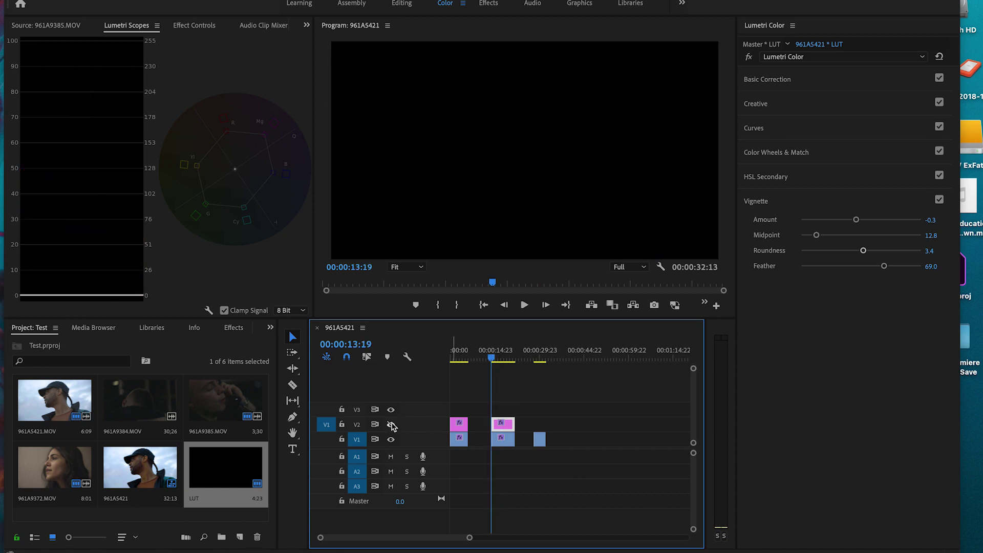
{"action": "key", "text": "space"}
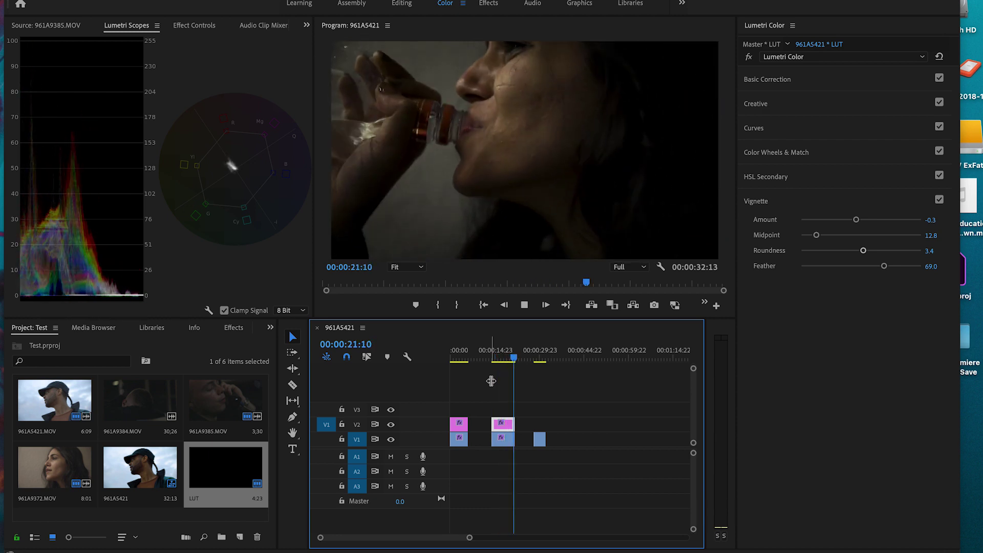
Shape a gentle contrast S-curve on the third clip, 961A9385.MOV, lowering the shadows and lifting the highlights in its RGB curve.
{"action": "left_click", "coordinate": [540, 360]}
{"action": "left_click", "coordinate": [546, 396]}
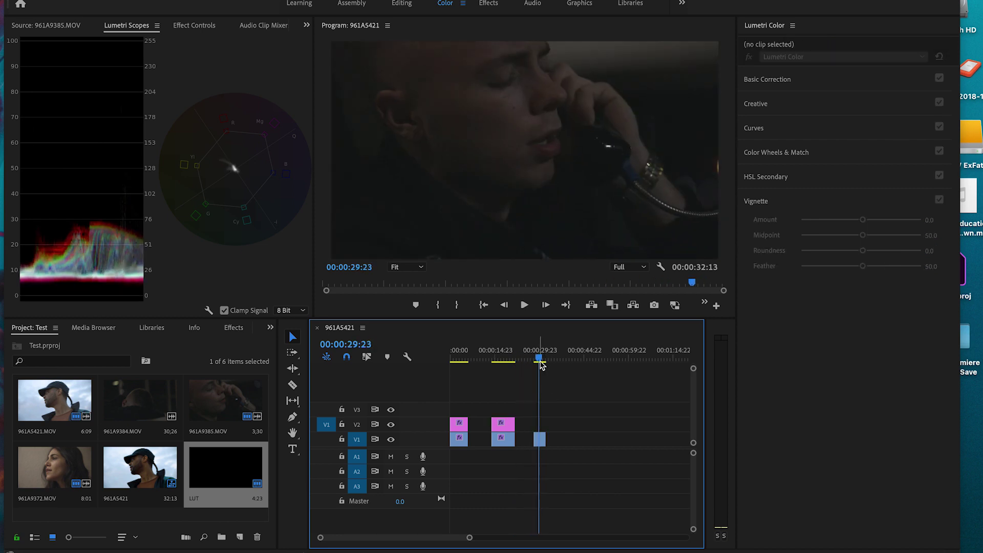
{"action": "left_click_drag", "start_coordinate": [543, 363], "coordinate": [544, 365]}
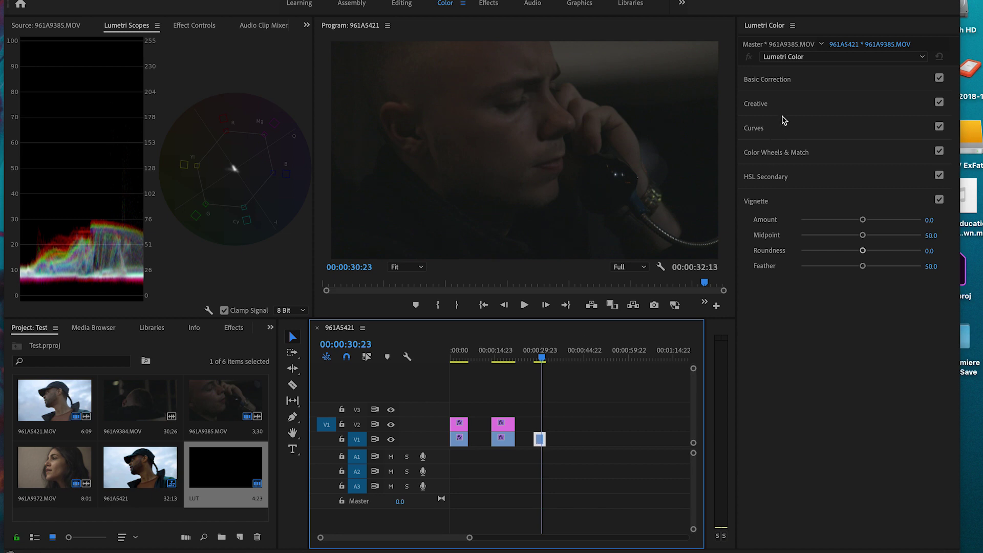
{"action": "left_click", "coordinate": [793, 82]}
{"action": "left_click", "coordinate": [793, 358]}
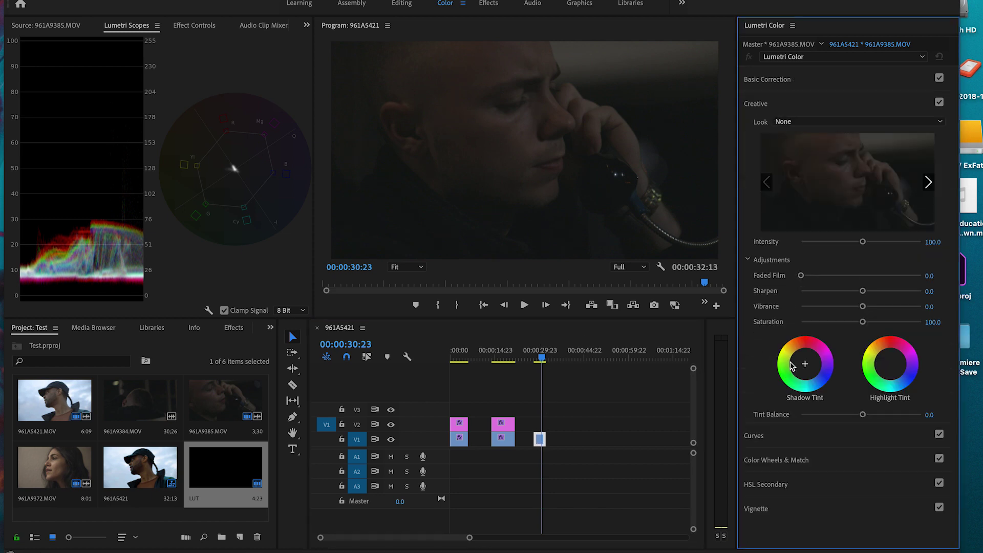
{"action": "left_click", "coordinate": [779, 439]}
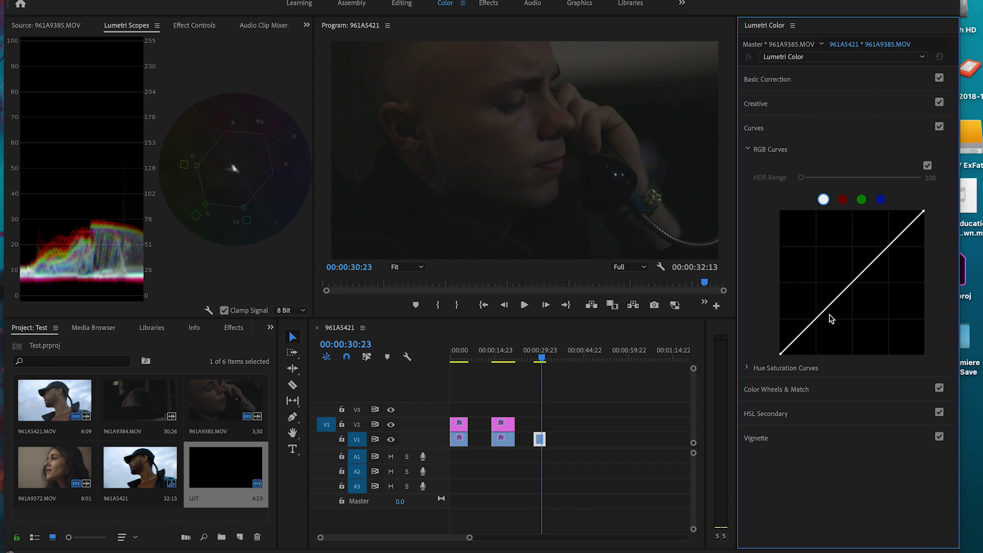
{"action": "left_click_drag", "start_coordinate": [804, 336], "coordinate": [808, 341]}
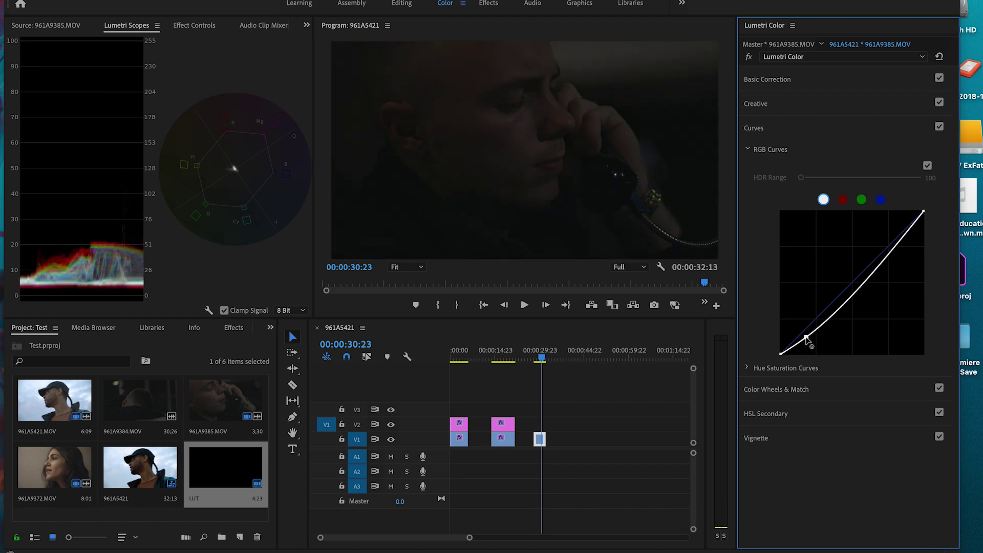
{"action": "left_click_drag", "start_coordinate": [885, 269], "coordinate": [881, 241]}
{"action": "left_click_drag", "start_coordinate": [810, 338], "coordinate": [806, 333]}
Set the third clip's Basic Correction to Contrast 10.3, Highlights 42.9, Shadows -7.4 and Whites 44.8.
{"action": "left_click", "coordinate": [823, 87]}
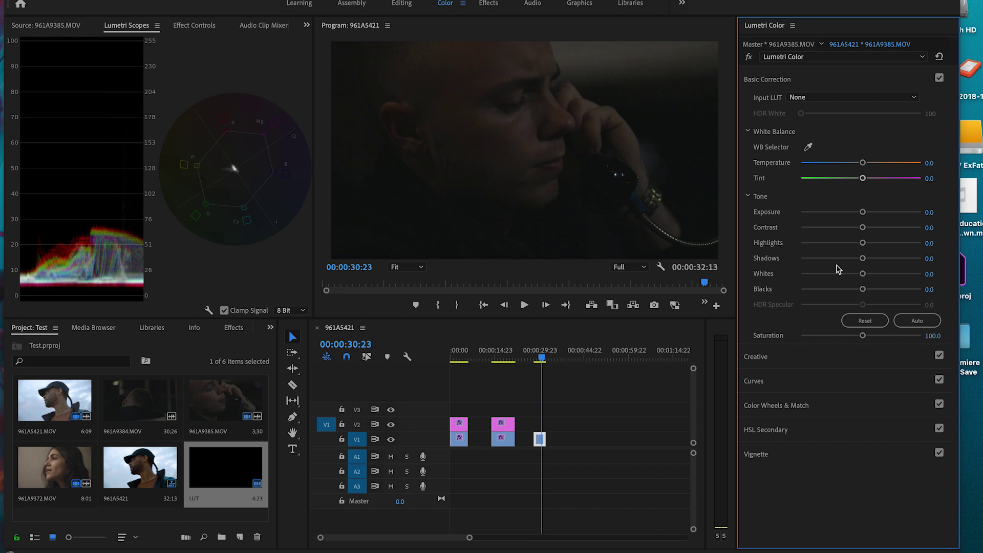
{"action": "left_click_drag", "start_coordinate": [862, 259], "coordinate": [860, 262]}
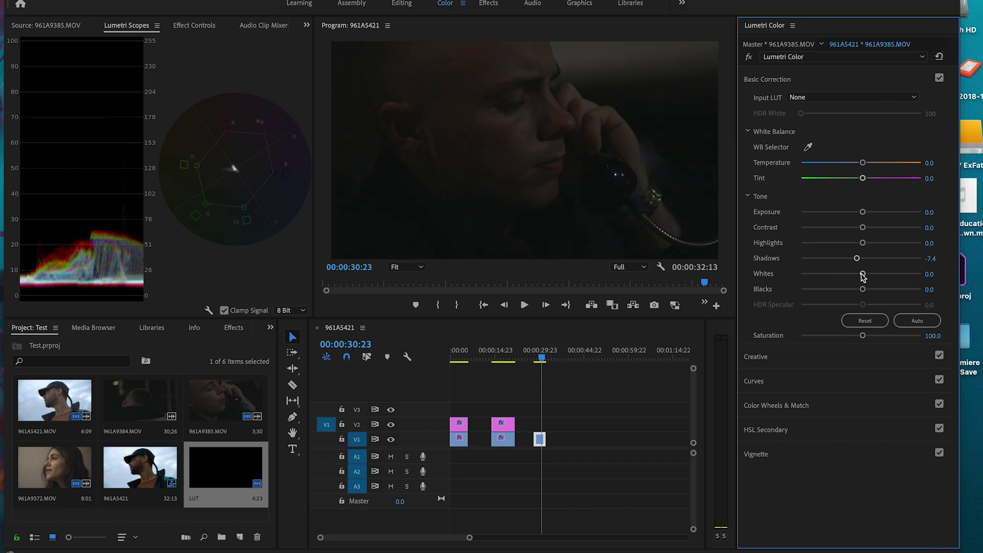
{"action": "left_click_drag", "start_coordinate": [863, 228], "coordinate": [868, 230]}
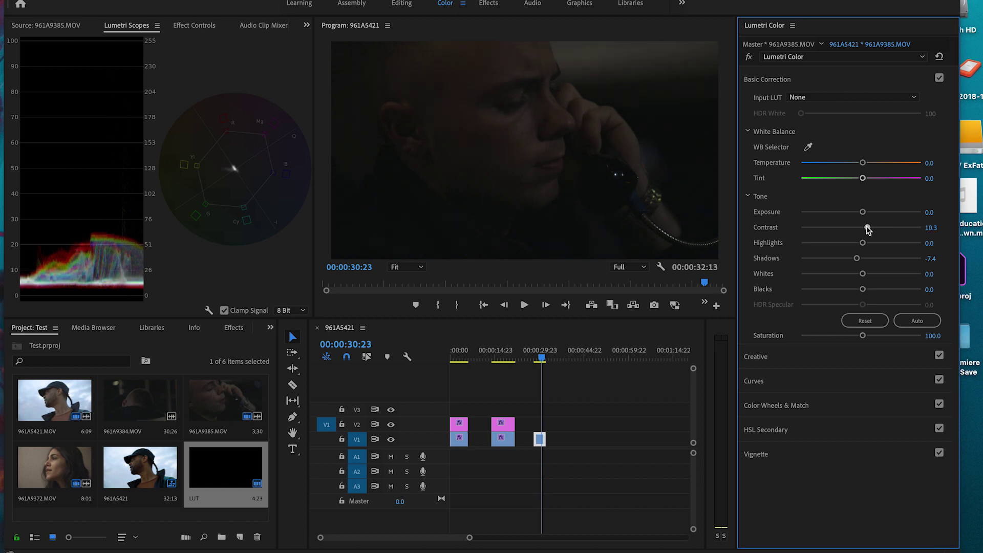
{"action": "left_click_drag", "start_coordinate": [863, 274], "coordinate": [870, 278]}
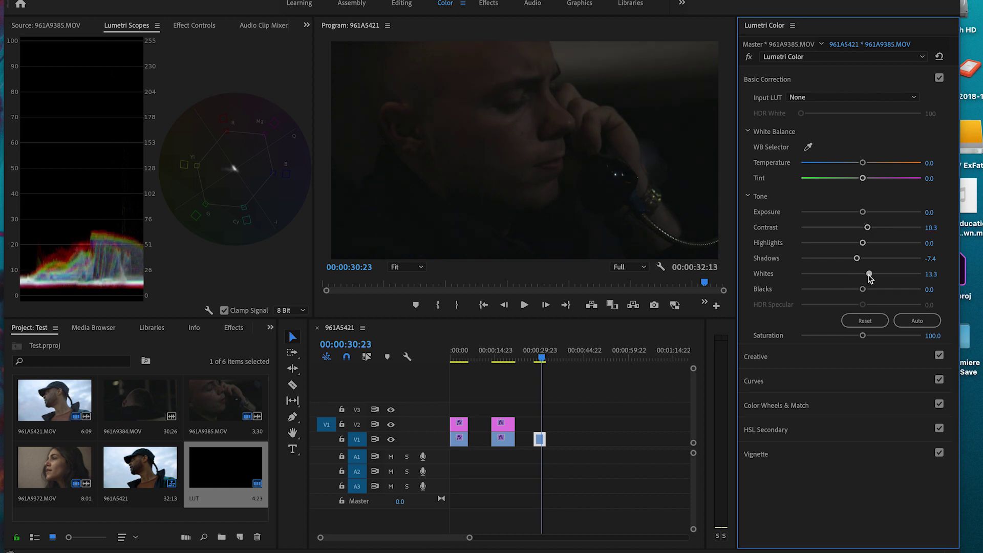
{"action": "left_click_drag", "start_coordinate": [863, 243], "coordinate": [889, 276]}
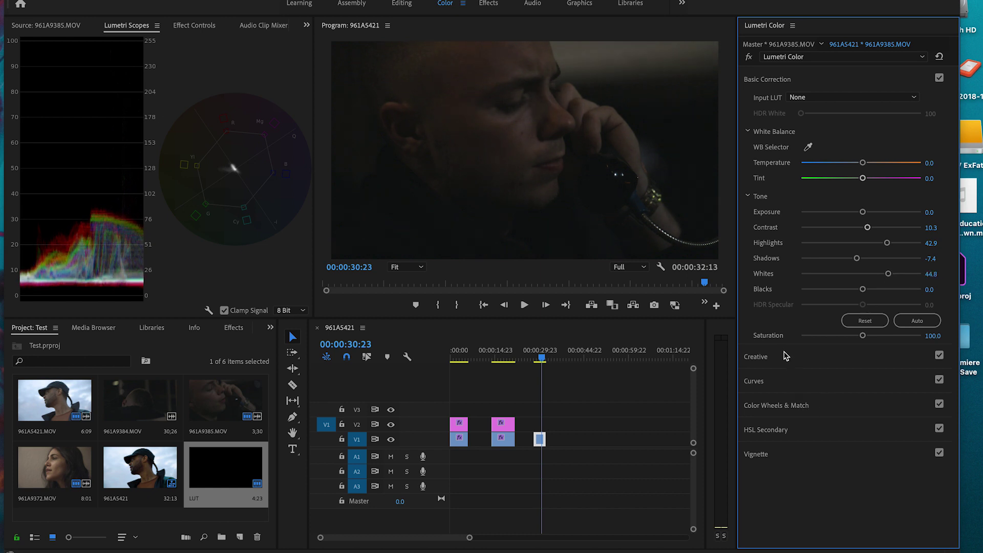
Key the man's skin in HSL Secondary by sampling his face and adding further skin areas with the Color/Gray mask shown.
{"action": "left_click", "coordinate": [781, 430]}
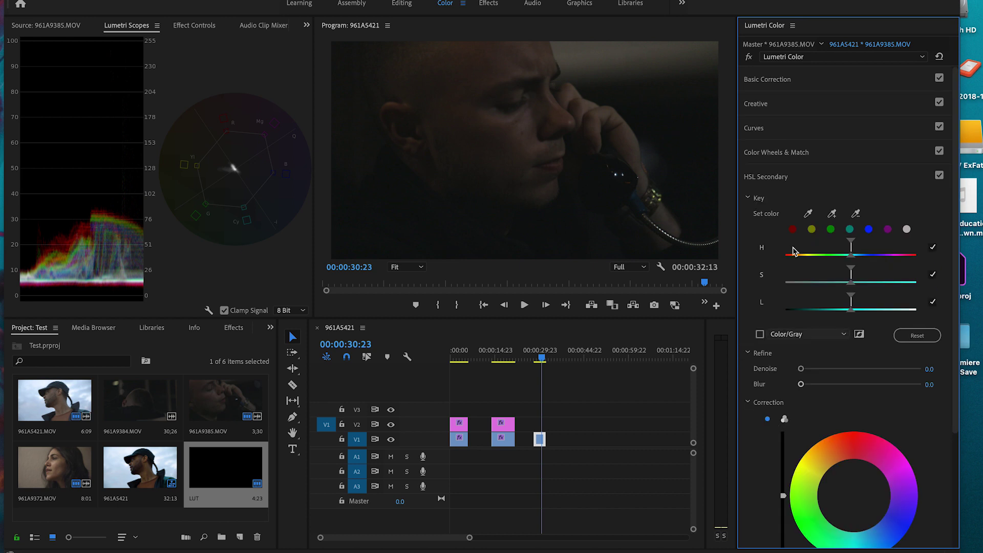
{"action": "left_click", "coordinate": [805, 210]}
{"action": "left_click", "coordinate": [505, 128]}
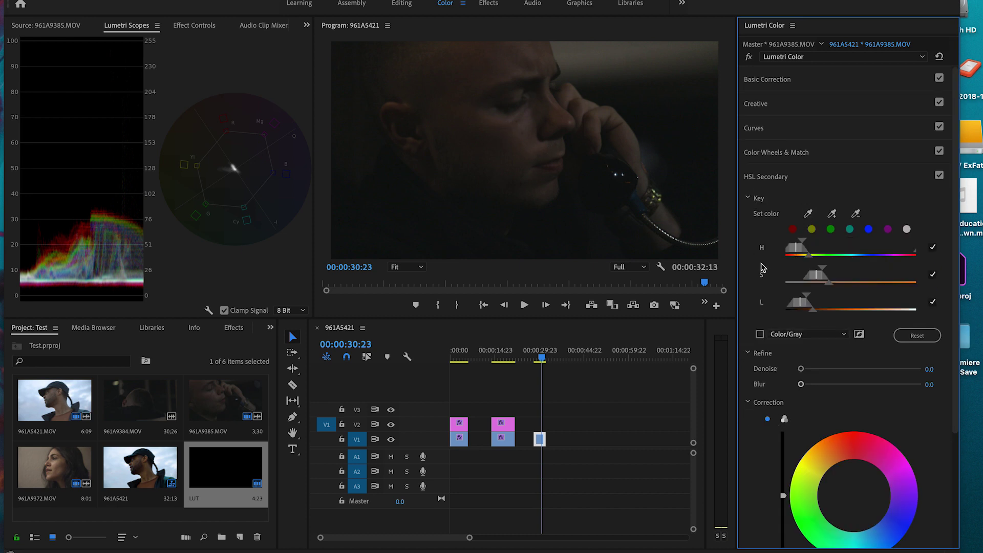
{"action": "left_click", "coordinate": [760, 334]}
{"action": "left_click", "coordinate": [832, 214]}
{"action": "left_click", "coordinate": [489, 163]}
{"action": "left_click", "coordinate": [490, 161]}
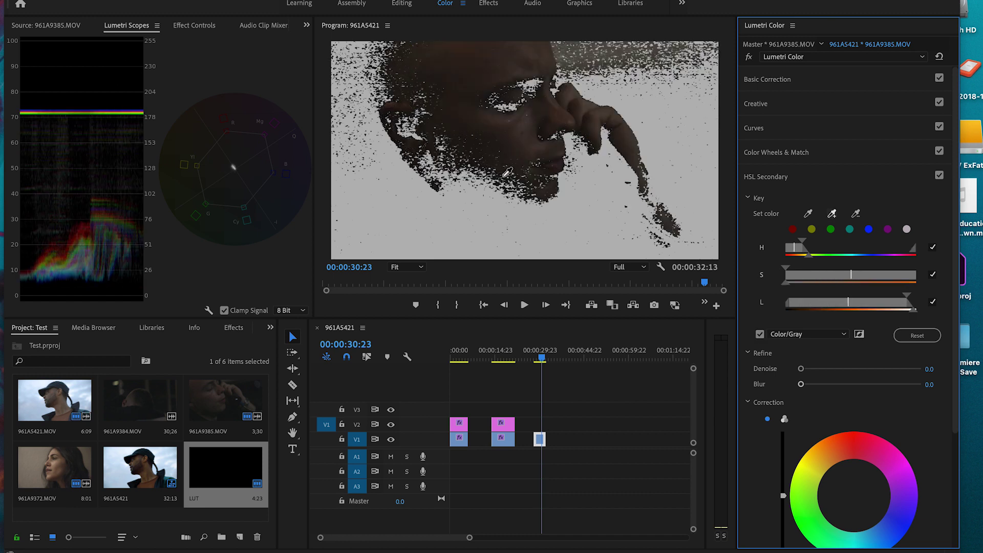
{"action": "left_click", "coordinate": [464, 157]}
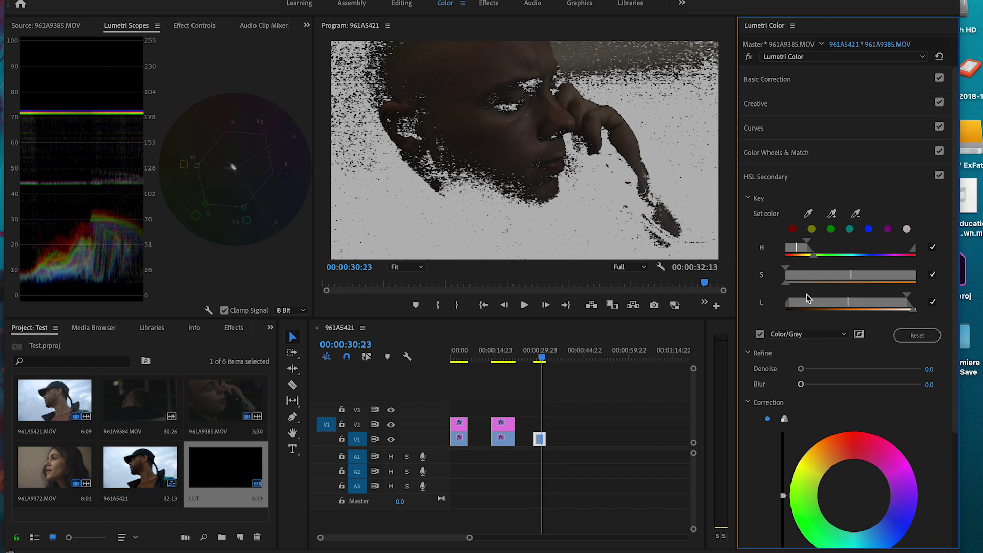
Refine the skin key with Denoise 10 and Blur 2.8, and hide the Color/Gray mask.
{"action": "left_click_drag", "start_coordinate": [801, 369], "coordinate": [813, 375]}
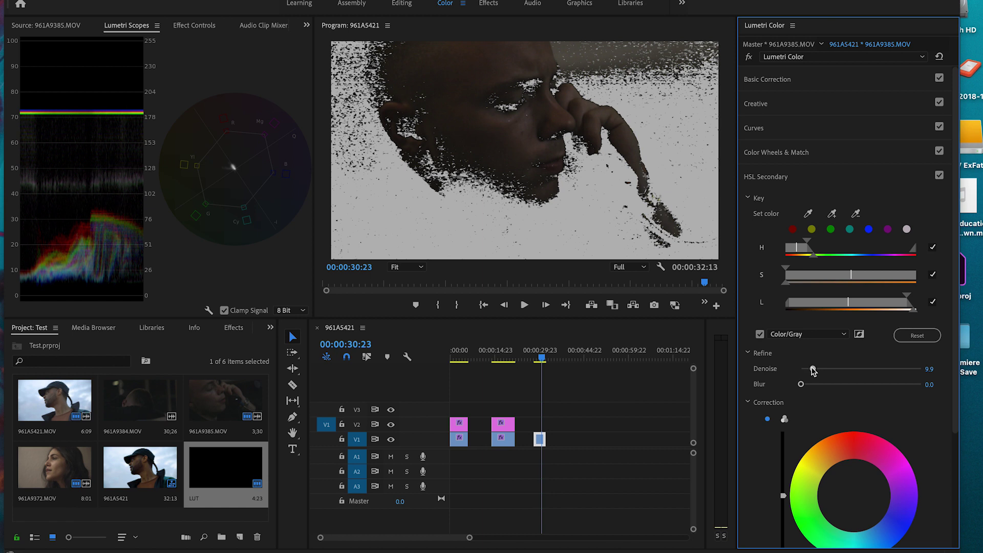
{"action": "left_click", "coordinate": [929, 369]}
{"action": "type", "text": "10"}
{"action": "key", "text": "Return"}
{"action": "left_click_drag", "start_coordinate": [801, 385], "coordinate": [807, 387]}
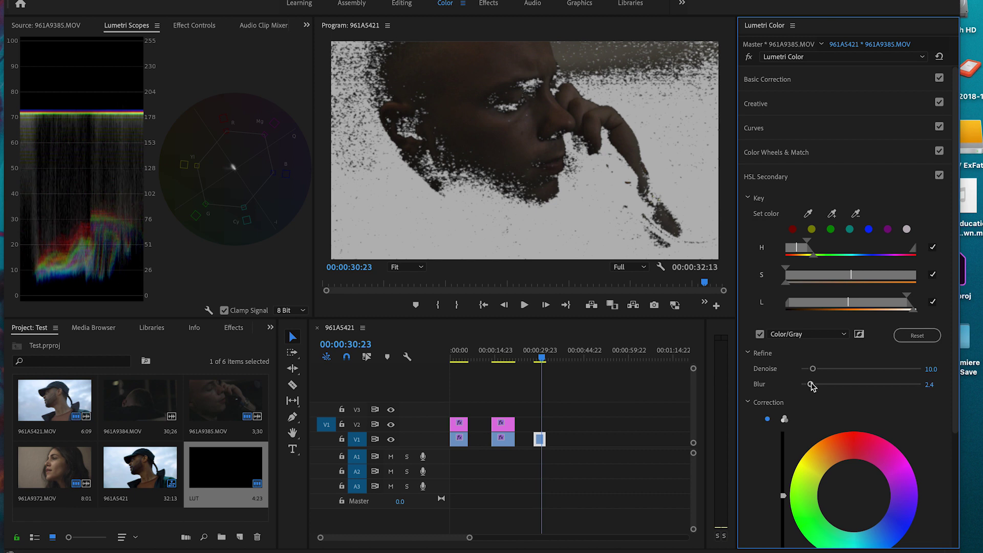
{"action": "left_click", "coordinate": [930, 384]}
{"action": "type", "text": "2.8"}
{"action": "key", "text": "Return"}
{"action": "left_click", "coordinate": [761, 334]}
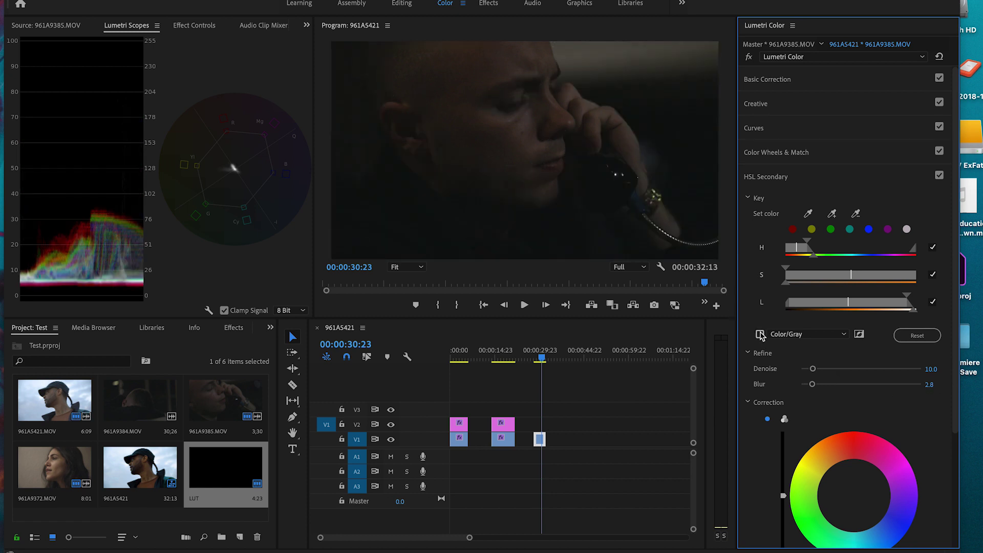
Switch the skin correction to three colour wheels and slightly adjust the Midtones, Shadows and Highlights tints.
{"action": "scroll", "coordinate": [762, 374], "scroll_direction": "down", "scroll_amount": 3}
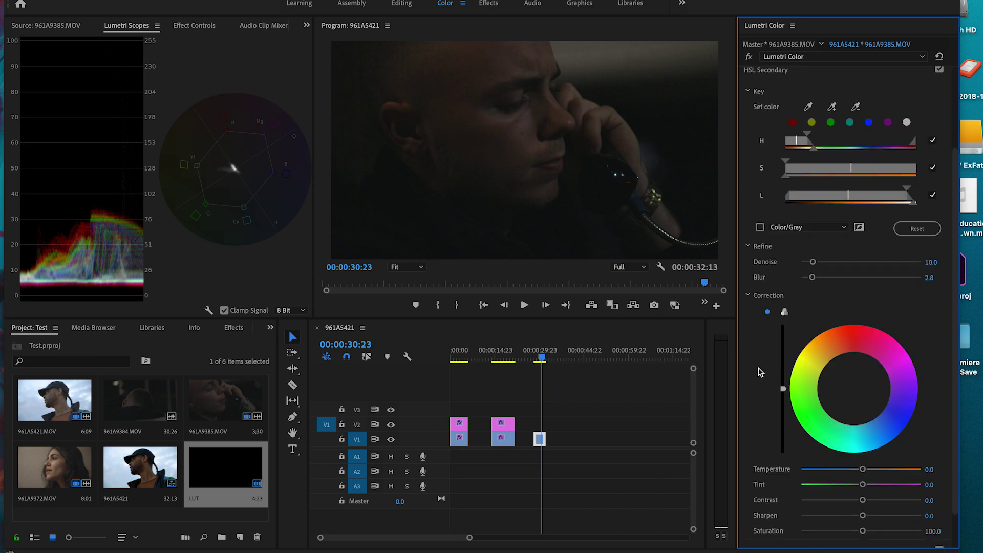
{"action": "left_click", "coordinate": [785, 312]}
{"action": "scroll", "coordinate": [828, 318], "scroll_direction": "down", "scroll_amount": 2}
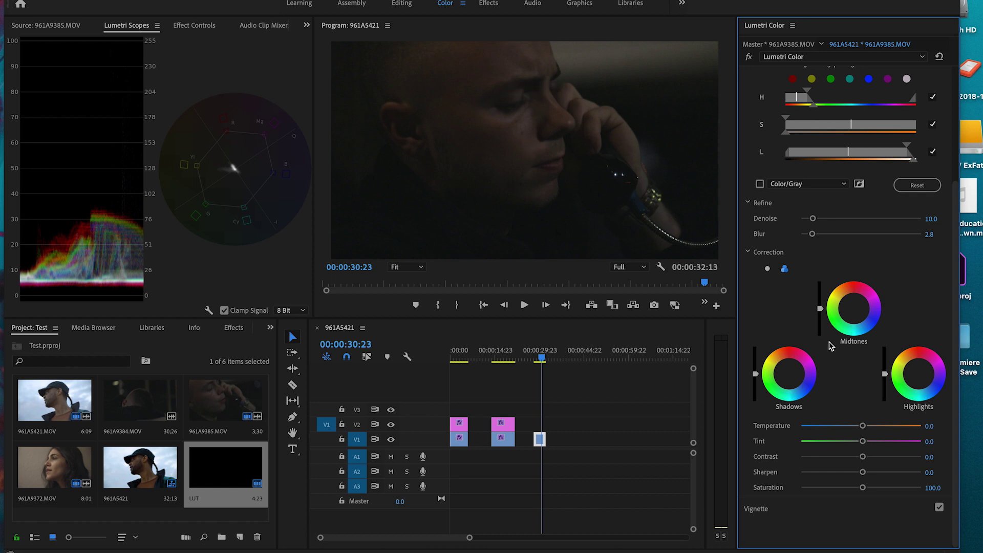
{"action": "left_click_drag", "start_coordinate": [858, 311], "coordinate": [854, 308]}
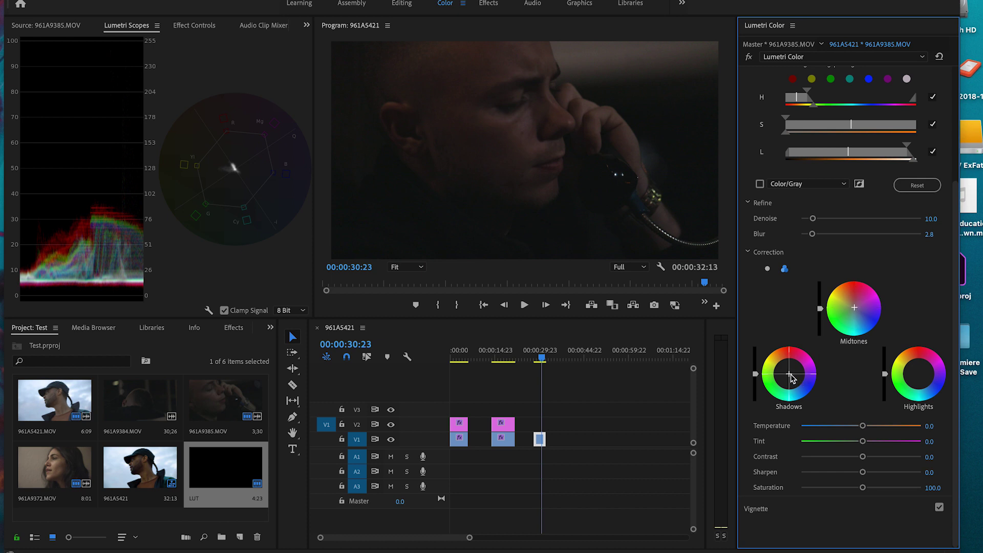
{"action": "left_click_drag", "start_coordinate": [794, 380], "coordinate": [794, 381]}
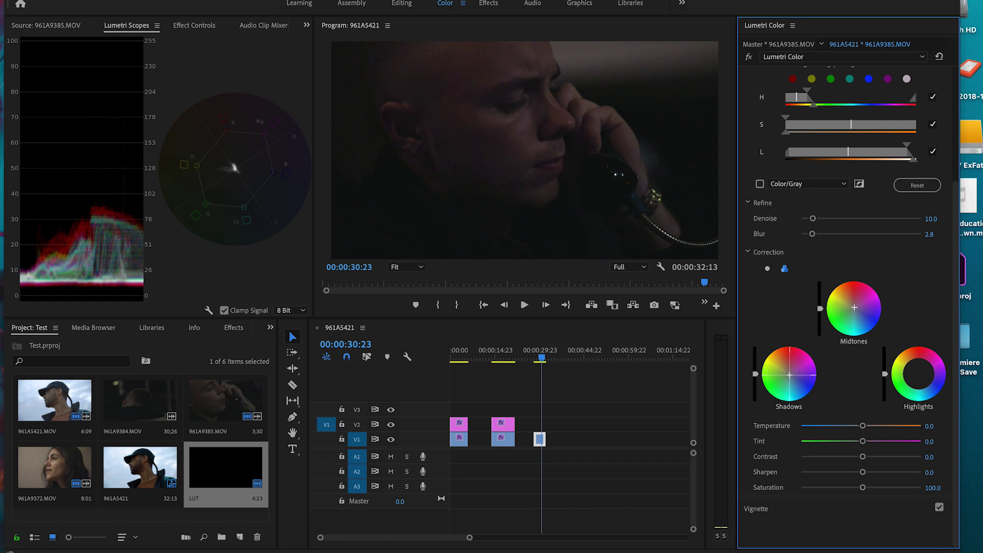
{"action": "left_click_drag", "start_coordinate": [794, 380], "coordinate": [789, 373]}
{"action": "left_click_drag", "start_coordinate": [920, 376], "coordinate": [920, 375]}
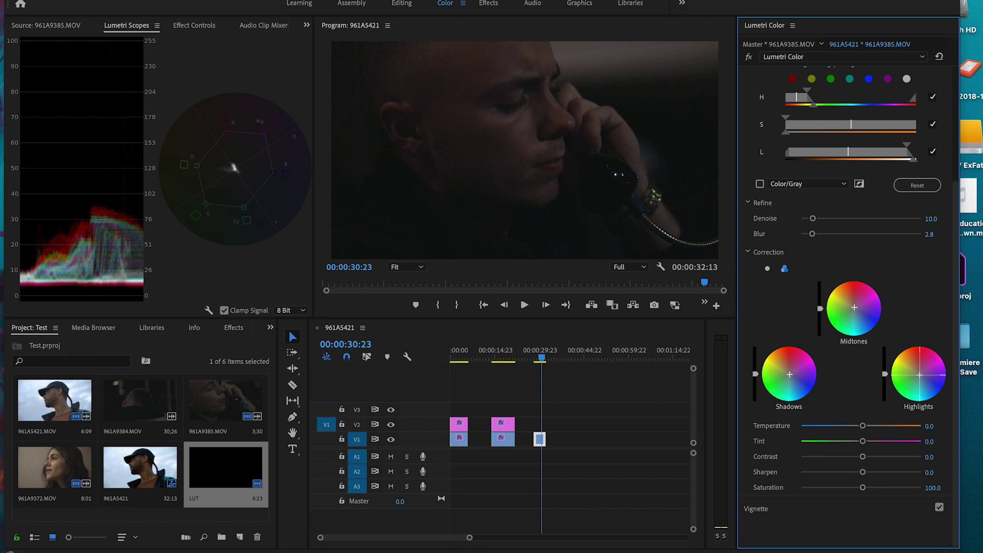
{"action": "left_click_drag", "start_coordinate": [920, 375], "coordinate": [920, 374]}
Set the keyed skin's correction to Tint -2.5, Contrast 18.2, Sharpen 29.1 and Saturation 113.3, with Temperature at 0.
{"action": "mouse_move", "coordinate": [864, 427]}
{"action": "left_mouse_down"}
{"action": "mouse_move", "coordinate": [847, 428]}
{"action": "mouse_move", "coordinate": [861, 428]}
{"action": "left_mouse_up"}
{"action": "key", "text": "Return"}
{"action": "left_click_drag", "start_coordinate": [862, 443], "coordinate": [851, 444]}
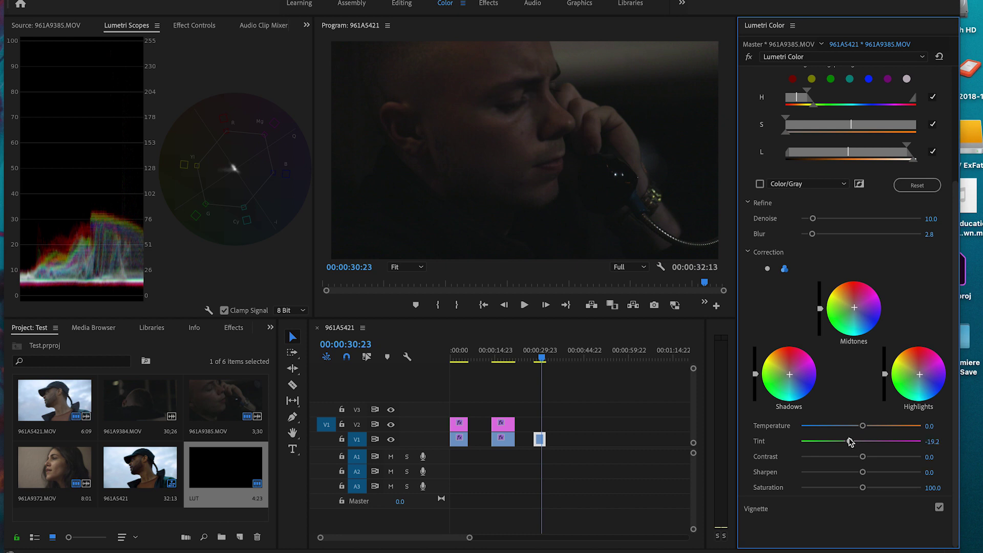
{"action": "left_click_drag", "start_coordinate": [856, 444], "coordinate": [858, 444]}
{"action": "left_click_drag", "start_coordinate": [860, 444], "coordinate": [861, 444]}
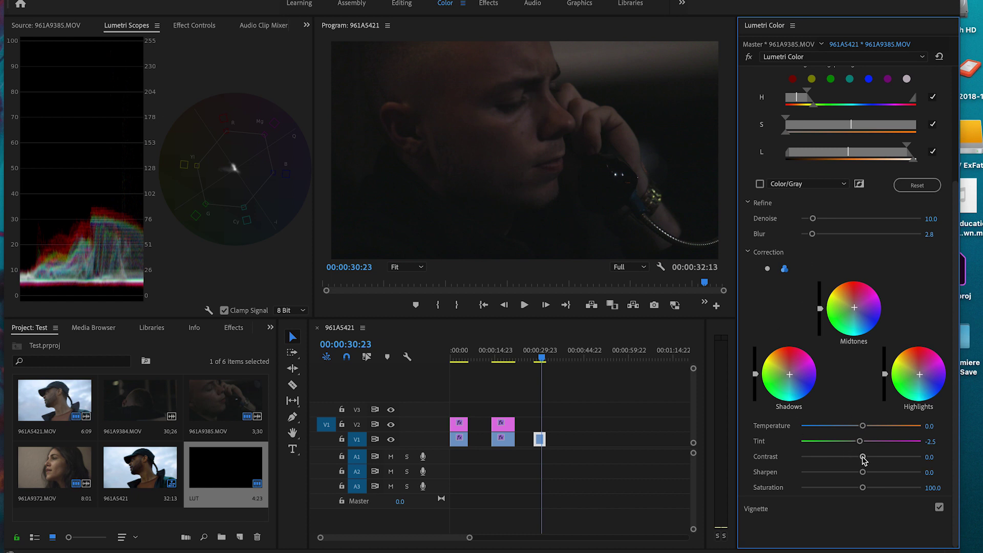
{"action": "left_click_drag", "start_coordinate": [864, 458], "coordinate": [870, 492]}
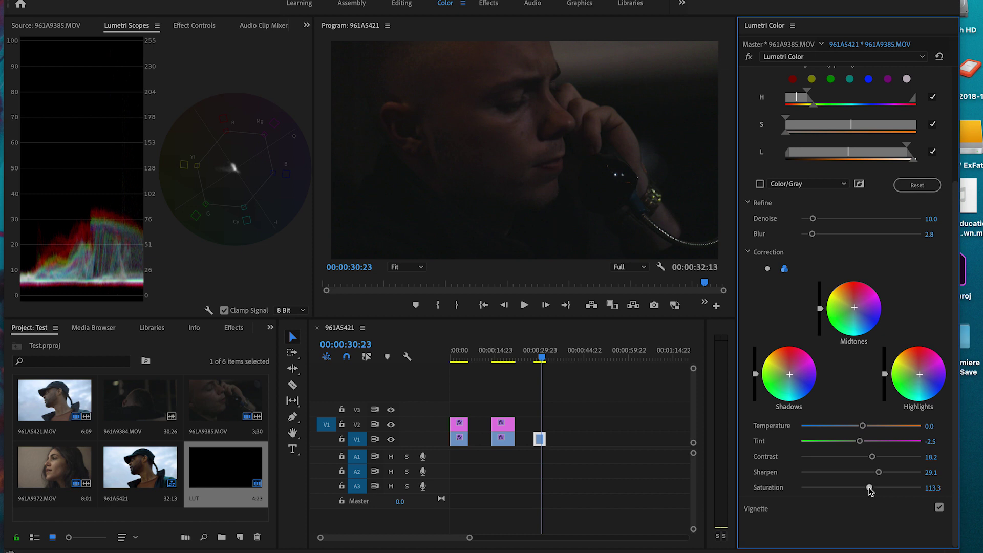
Add a vignette to the third clip with Amount -0.2, Midpoint 39.9 and Feather 77.8, and set its Basic Correction Contrast to 23.2.
{"action": "scroll", "coordinate": [853, 204], "scroll_direction": "up", "scroll_amount": 1}
{"action": "scroll", "coordinate": [853, 204], "scroll_direction": "down", "scroll_amount": 1}
{"action": "left_click", "coordinate": [792, 510]}
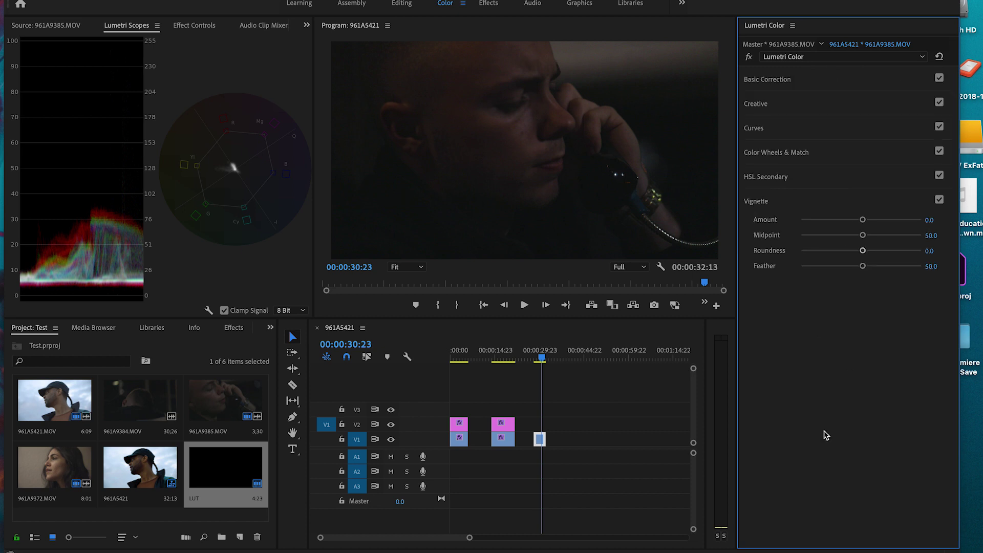
{"action": "mouse_move", "coordinate": [862, 220]}
{"action": "left_mouse_down"}
{"action": "mouse_move", "coordinate": [845, 237]}
{"action": "mouse_move", "coordinate": [822, 235]}
{"action": "mouse_move", "coordinate": [863, 220]}
{"action": "left_mouse_up"}
{"action": "left_click_drag", "start_coordinate": [863, 265], "coordinate": [895, 267]}
{"action": "left_click_drag", "start_coordinate": [863, 220], "coordinate": [850, 236]}
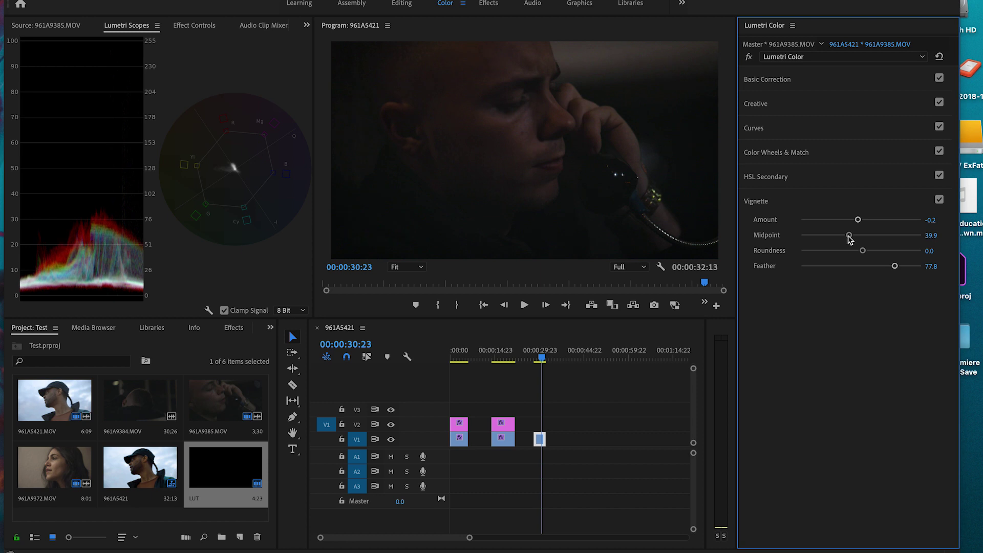
{"action": "left_click", "coordinate": [808, 81]}
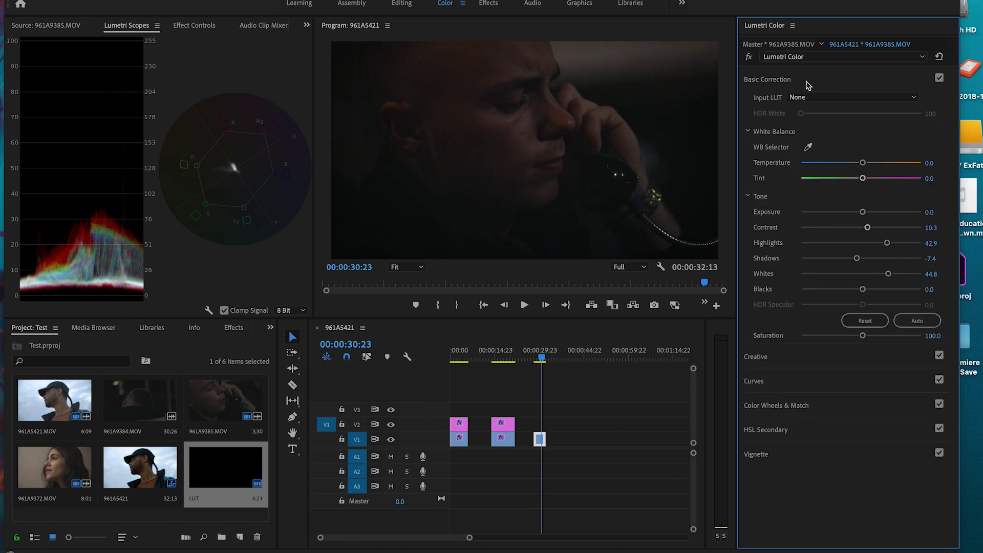
{"action": "left_click_drag", "start_coordinate": [868, 229], "coordinate": [877, 229]}
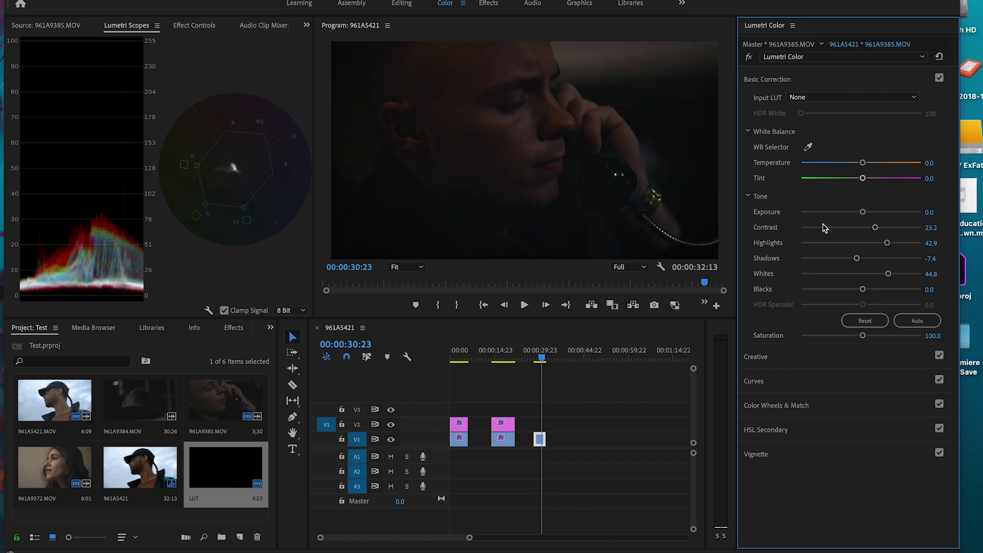
Place the LUT adjustment layer on V2 above the third clip and give it the C-8010-LOG look at Intensity 25.6.
{"action": "left_click_drag", "start_coordinate": [240, 472], "coordinate": [543, 423]}
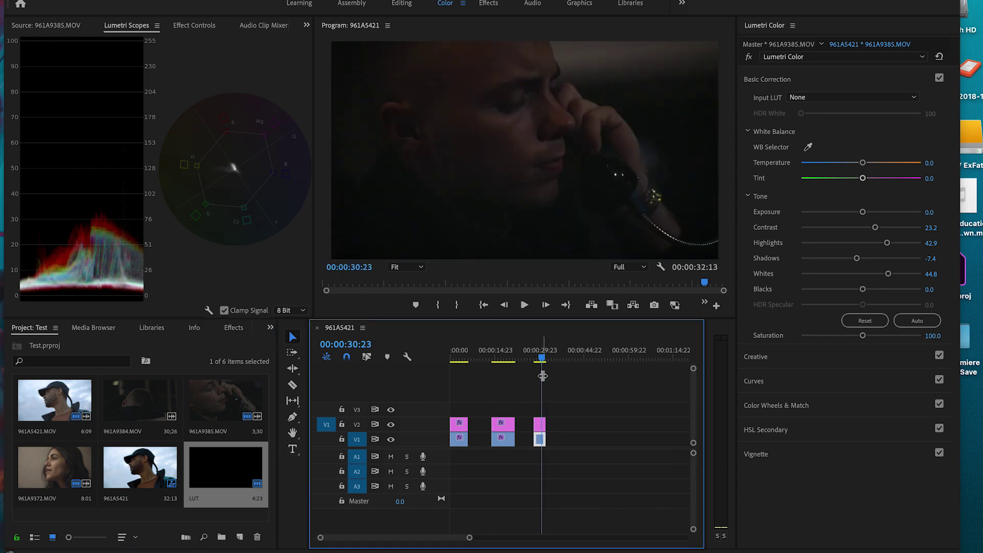
{"action": "left_click", "coordinate": [769, 358]}
{"action": "left_click", "coordinate": [806, 123]}
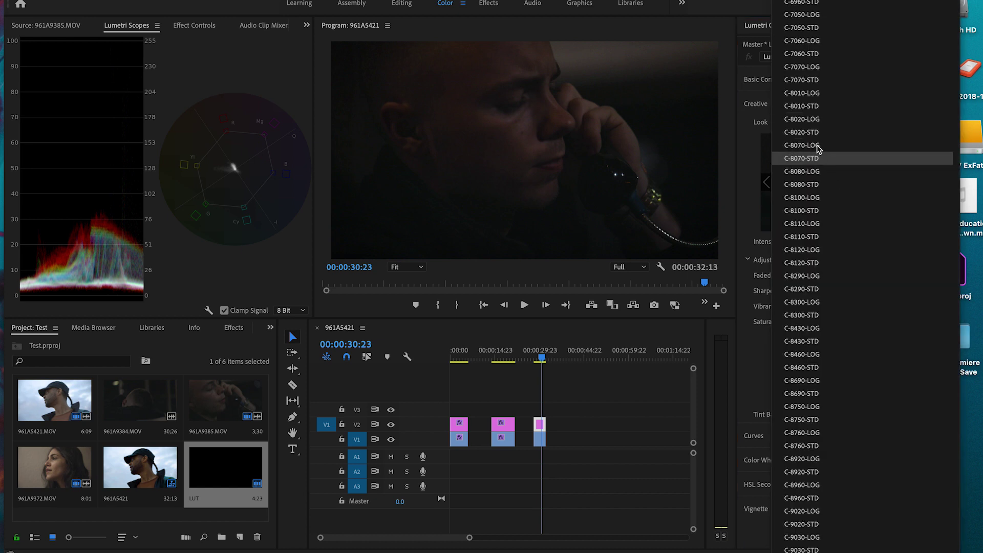
{"action": "left_click", "coordinate": [803, 93]}
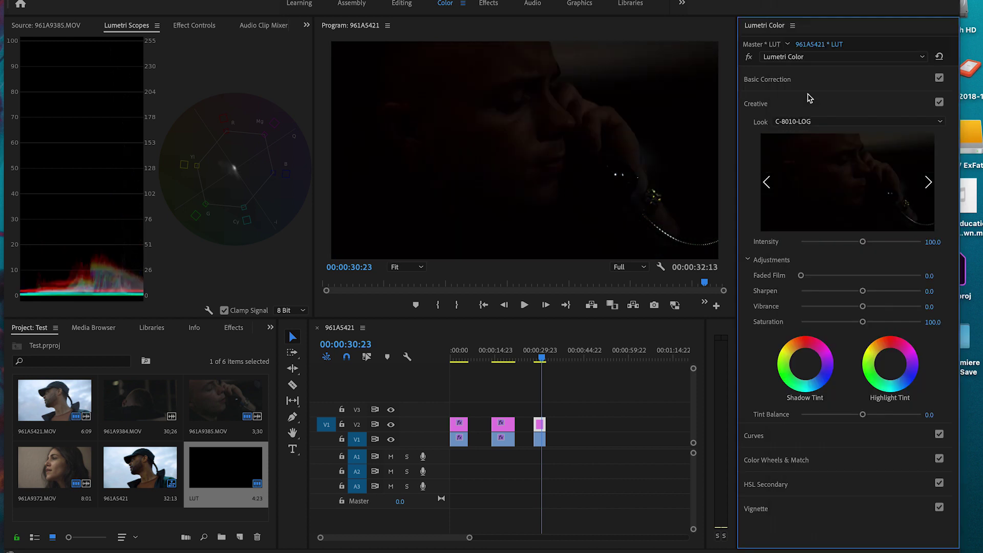
{"action": "left_click_drag", "start_coordinate": [863, 243], "coordinate": [818, 244]}
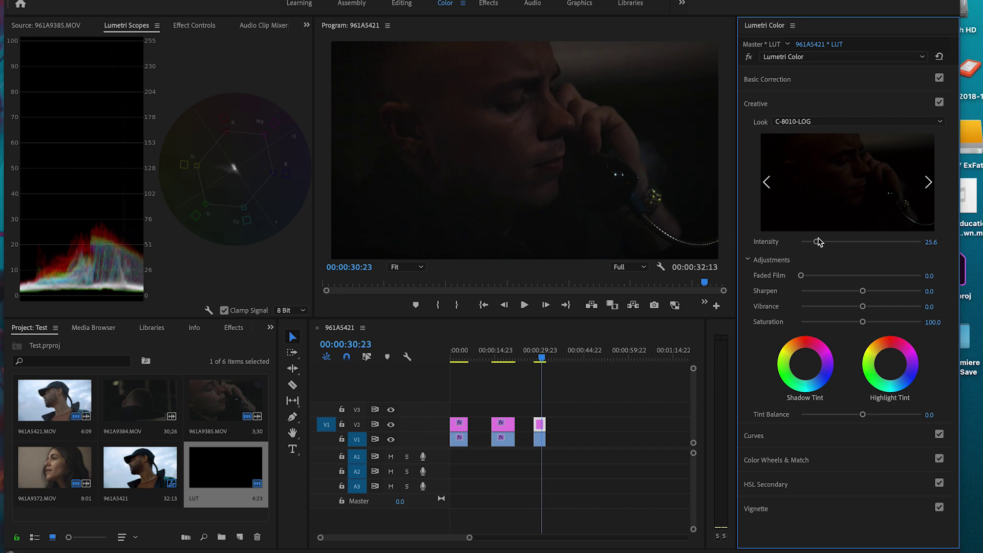
{"action": "left_click", "coordinate": [929, 183]}
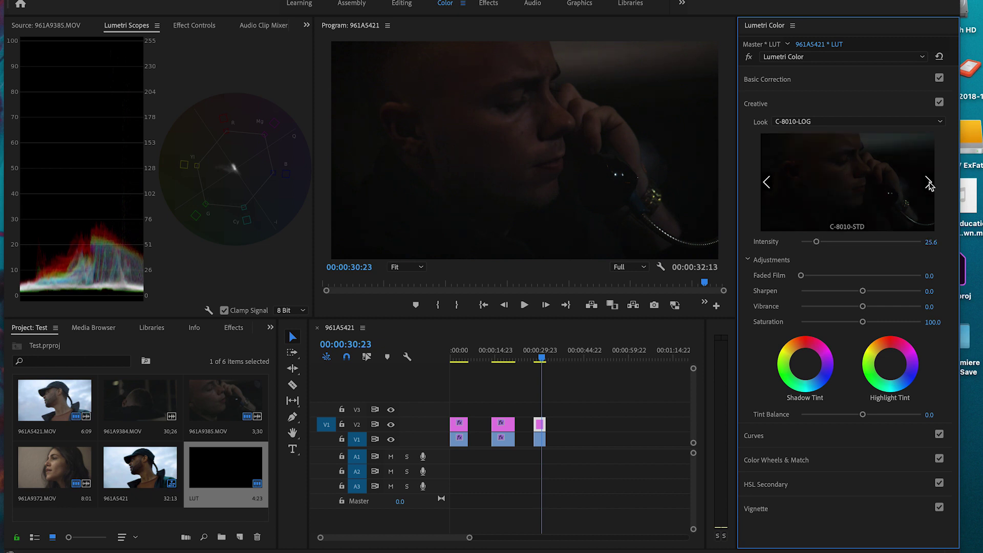
{"action": "left_click", "coordinate": [814, 105]}
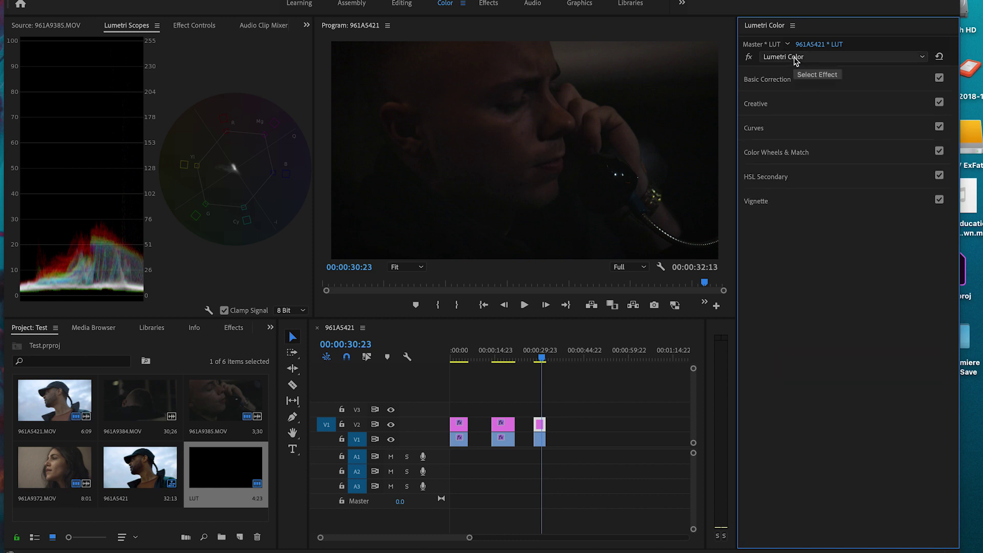
Reselect the C-8010-LOG look on the third clip's LUT adjustment layer, with Intensity 26.6, and set the layer's Exposure to 0.7.
{"action": "left_click", "coordinate": [862, 58]}
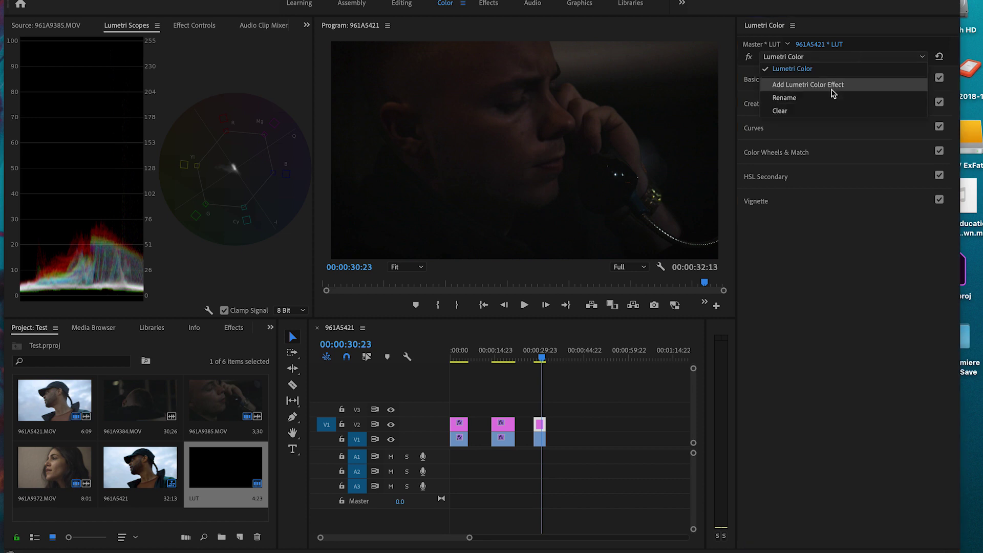
{"action": "left_click", "coordinate": [800, 105]}
{"action": "left_click", "coordinate": [802, 121]}
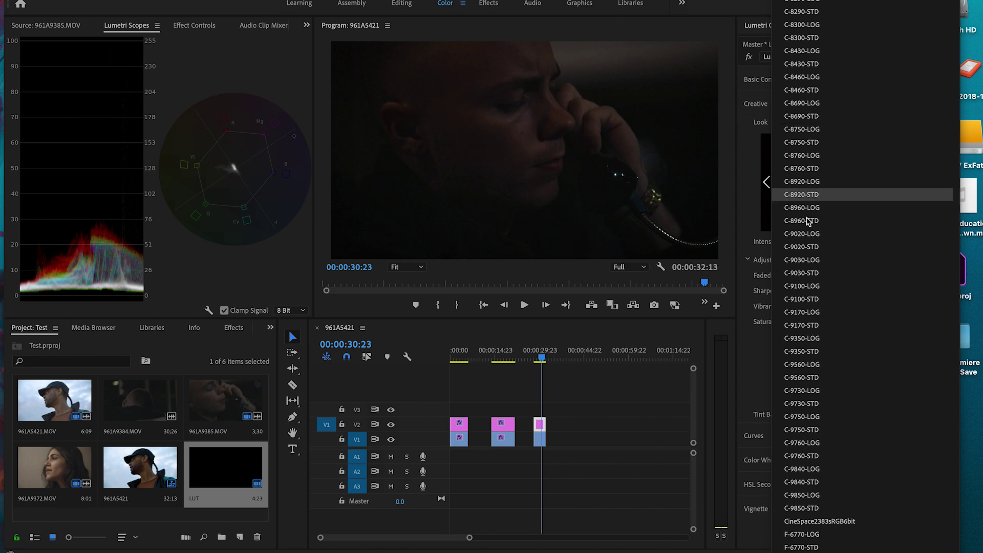
{"action": "scroll", "coordinate": [808, 219], "scroll_direction": "up", "scroll_amount": 5}
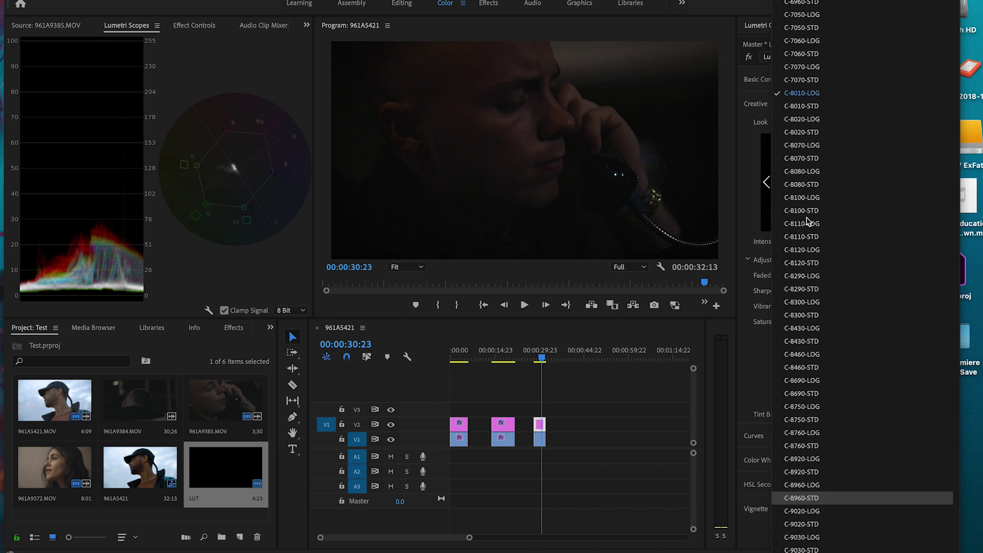
{"action": "left_click", "coordinate": [801, 94]}
{"action": "mouse_move", "coordinate": [818, 242]}
{"action": "left_mouse_down"}
{"action": "mouse_move", "coordinate": [892, 251]}
{"action": "mouse_move", "coordinate": [799, 245]}
{"action": "mouse_move", "coordinate": [817, 242]}
{"action": "left_mouse_up"}
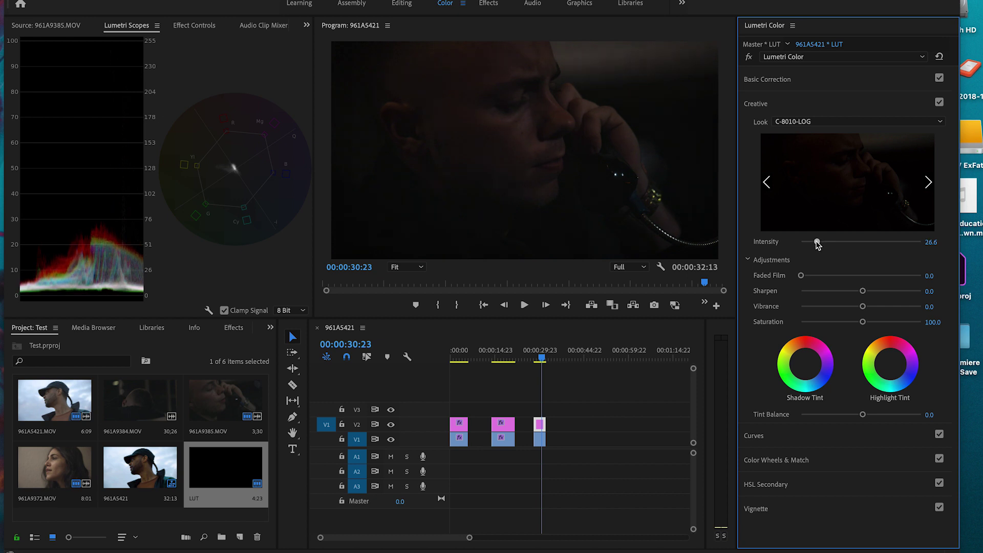
{"action": "left_click", "coordinate": [817, 86]}
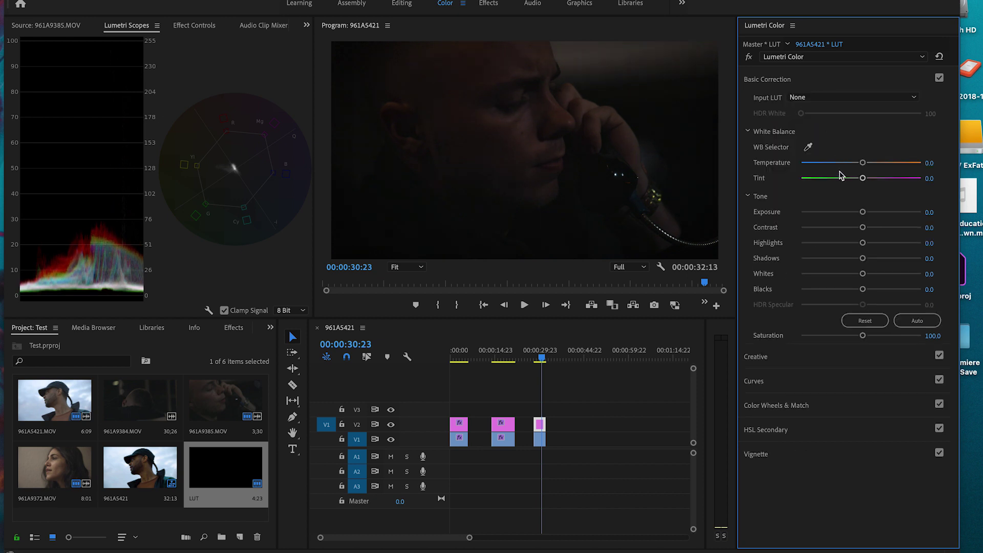
{"action": "left_click_drag", "start_coordinate": [862, 212], "coordinate": [869, 216]}
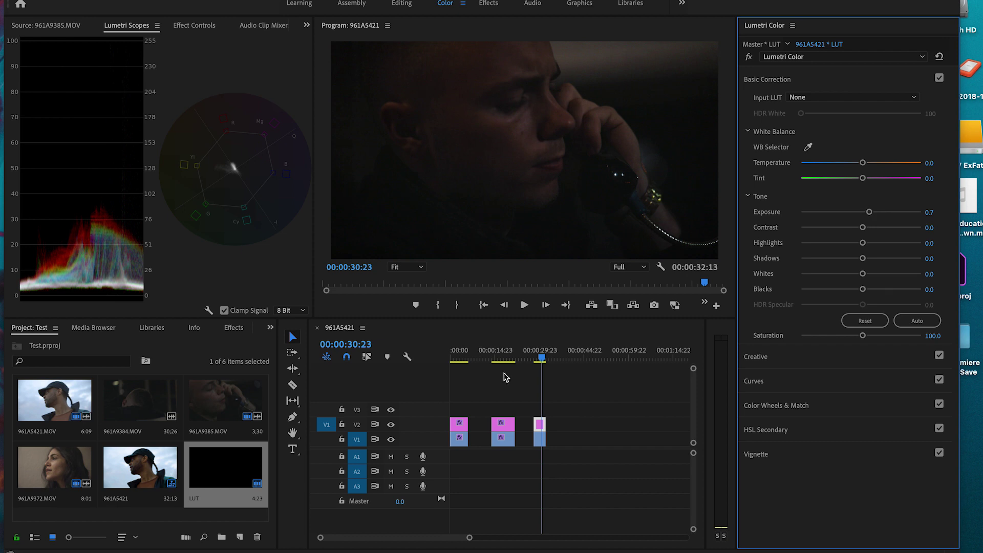
Compare the third clip before and after grading by hiding V2, toggling the clip's Lumetri Color effect off and on, and showing V2 again.
{"action": "left_click", "coordinate": [536, 362]}
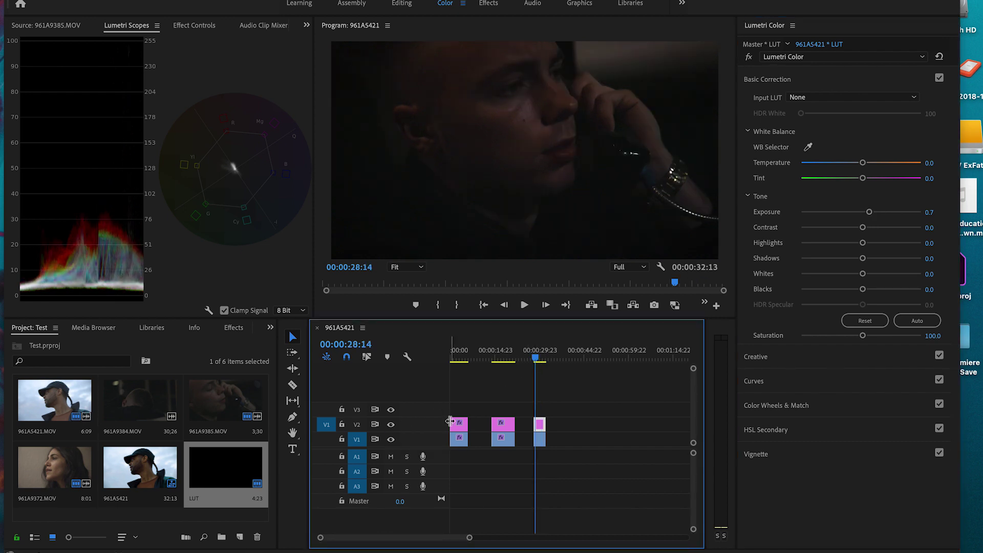
{"action": "left_click", "coordinate": [391, 425]}
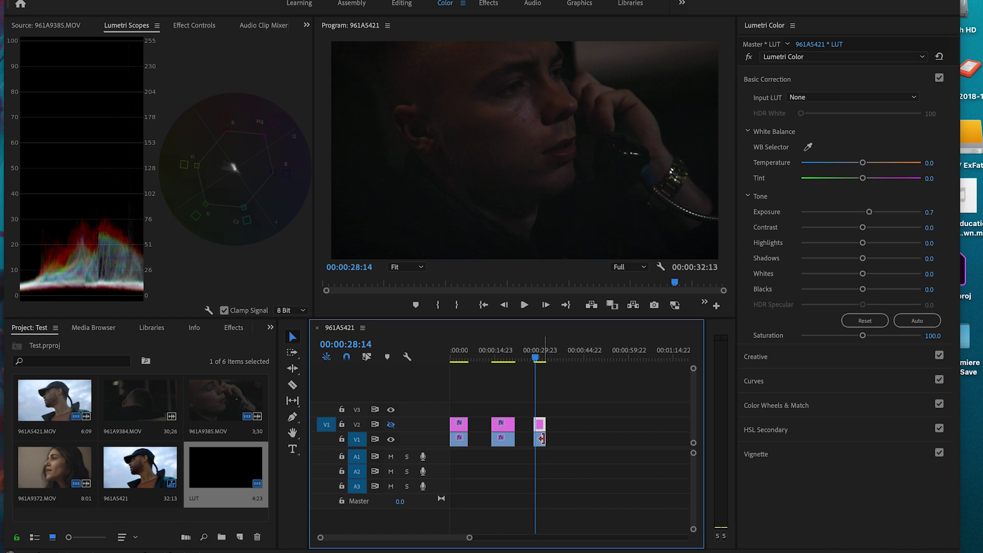
{"action": "left_click", "coordinate": [541, 439]}
{"action": "left_click", "coordinate": [196, 25]}
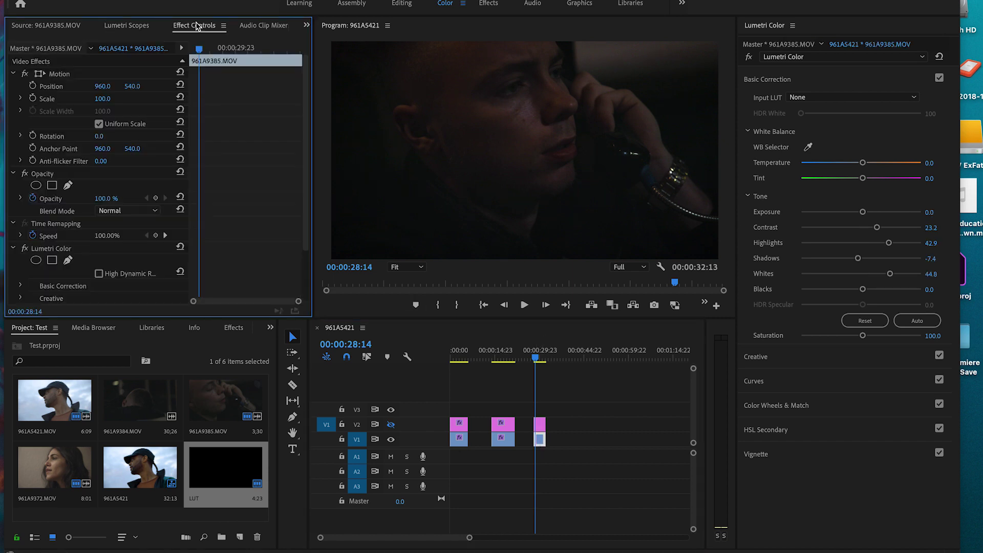
{"action": "scroll", "coordinate": [215, 182], "scroll_direction": "down", "scroll_amount": 3}
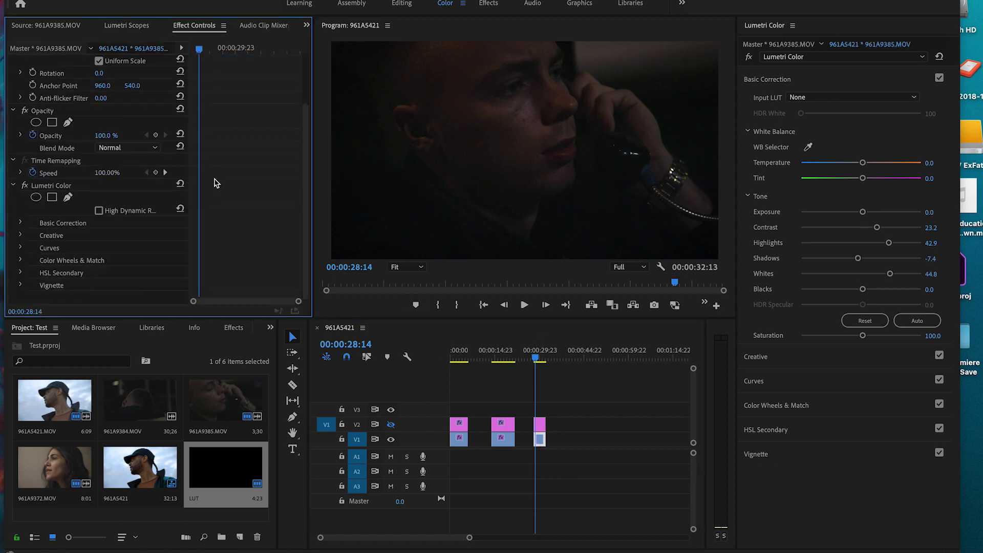
{"action": "left_click", "coordinate": [24, 186]}
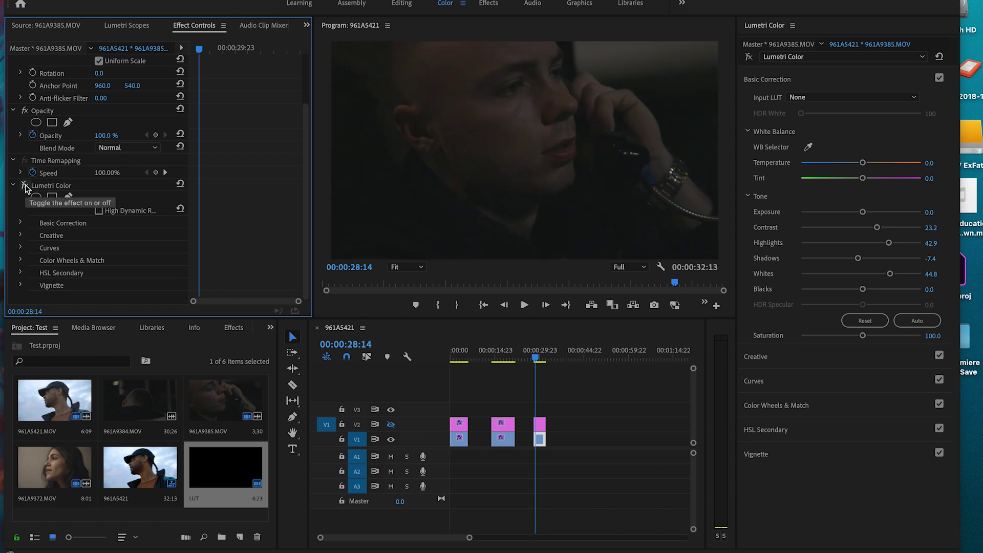
{"action": "left_click", "coordinate": [24, 185]}
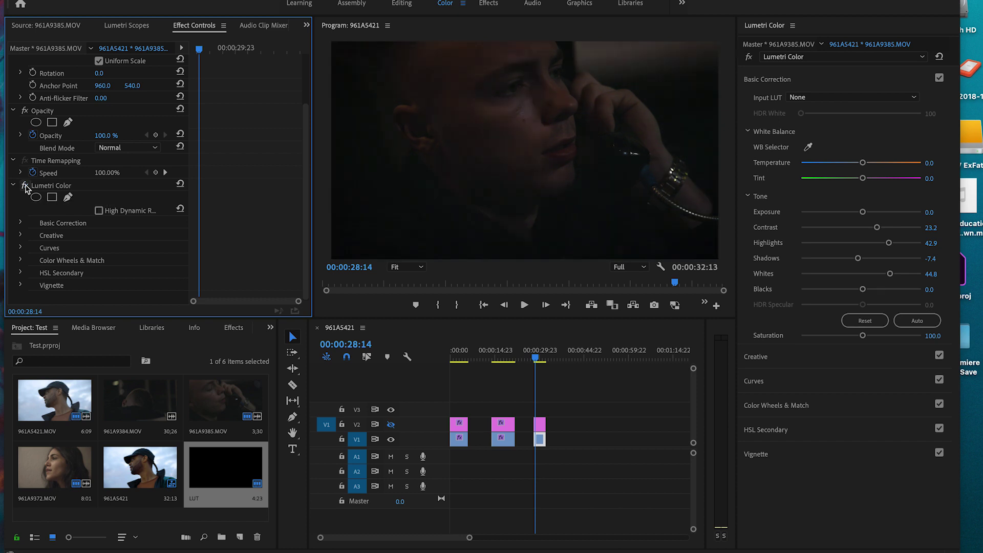
{"action": "left_click", "coordinate": [391, 425]}
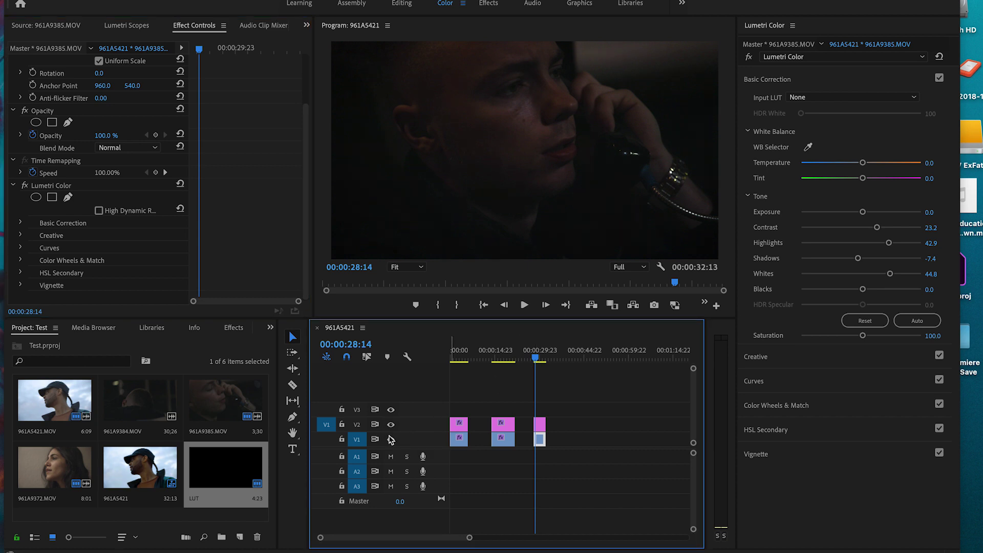
{"action": "left_click", "coordinate": [391, 425]}
Play back the three graded clips in turn to review them, stopping within the third clip at 00:00:29:23.
{"action": "key", "text": "space"}
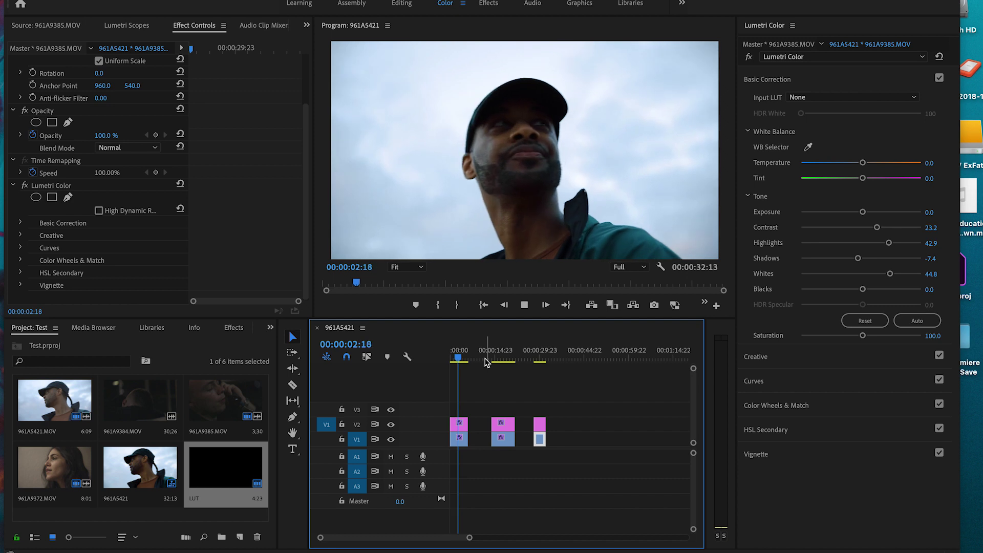
{"action": "left_click", "coordinate": [495, 359]}
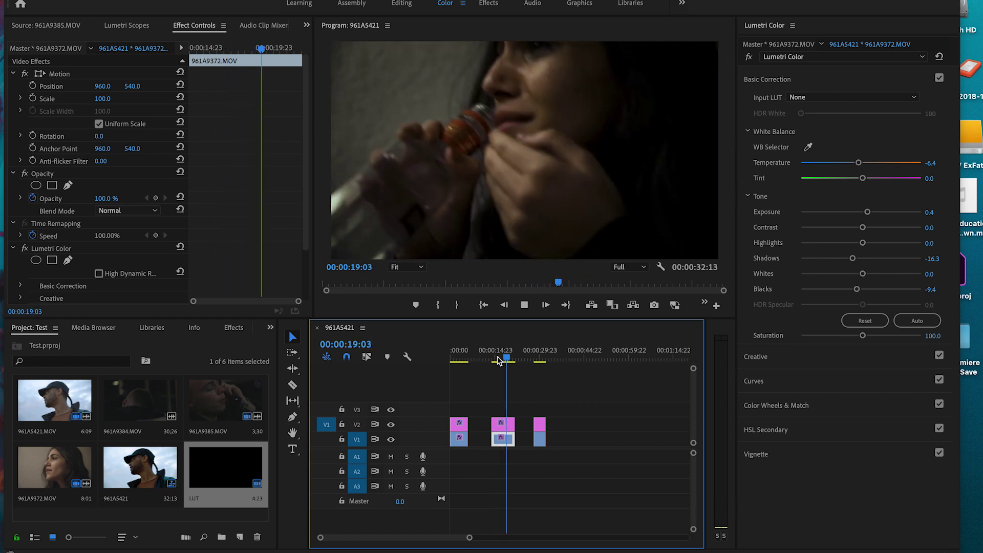
{"action": "left_click", "coordinate": [537, 360]}
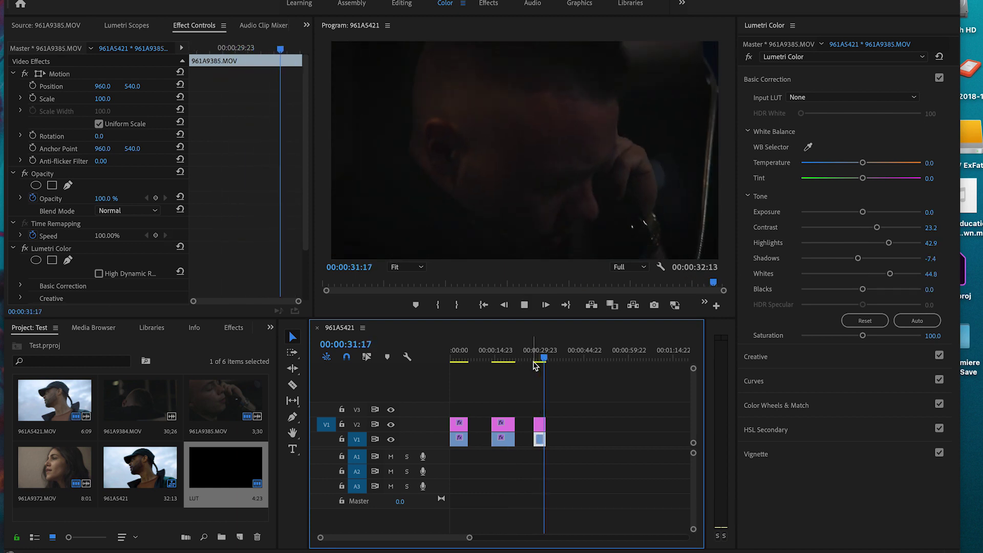
{"action": "left_click", "coordinate": [542, 359]}
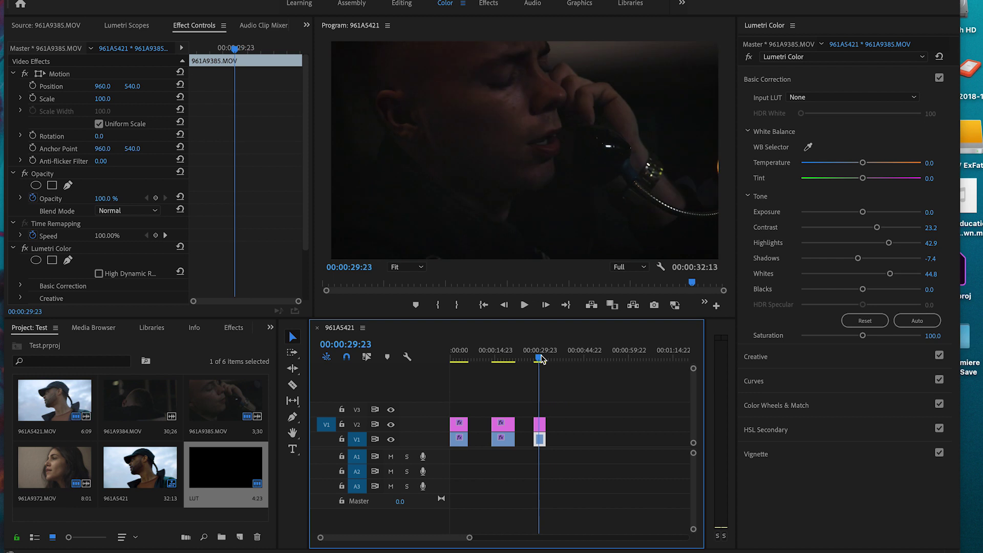
Display the third clip's HSL Secondary skin key as a Color/Gray mask to inspect the selected area.
{"action": "left_click", "coordinate": [774, 429]}
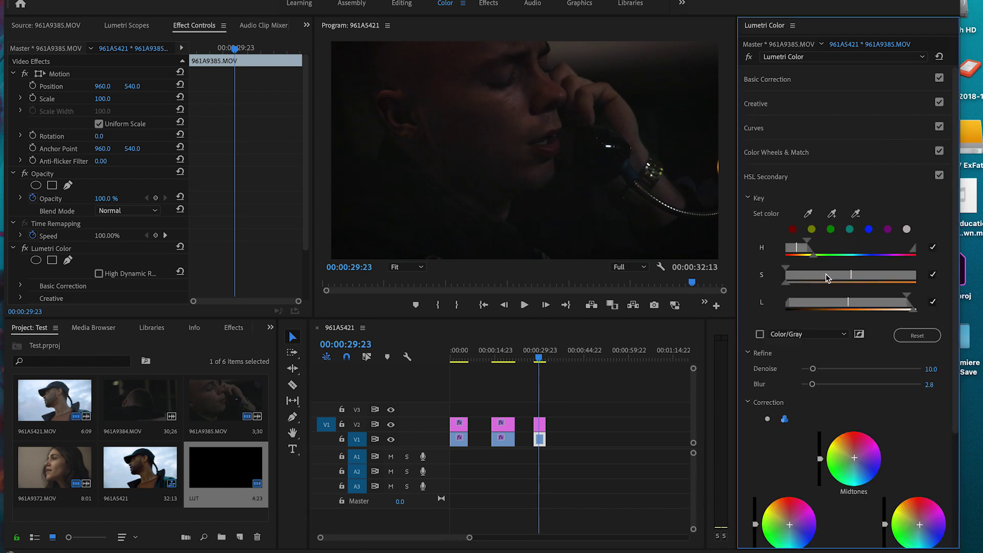
{"action": "left_click", "coordinate": [760, 334]}
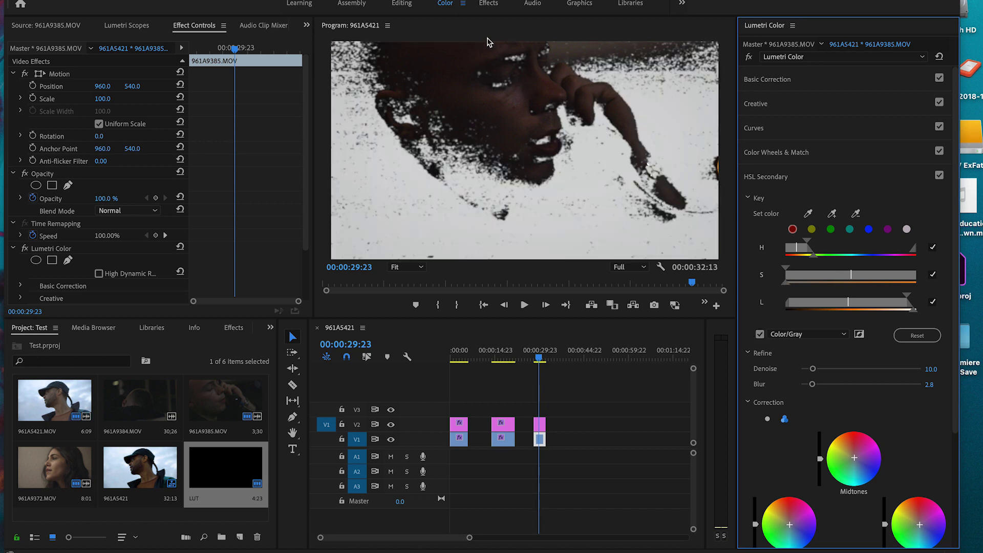